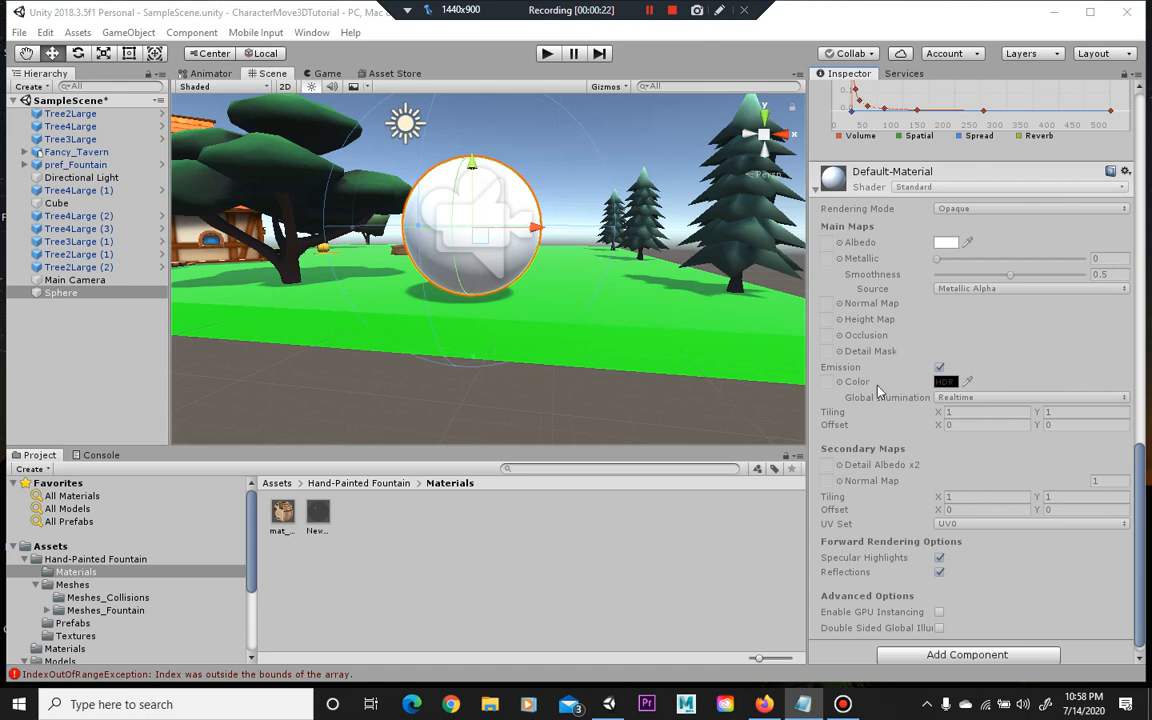
- Add the First Person Controller script component to the Sphere
{"action": "scroll", "coordinate": [877, 390], "scroll_direction": "up", "scroll_amount": 10}
{"action": "scroll", "coordinate": [911, 390], "scroll_direction": "down", "scroll_amount": 10}
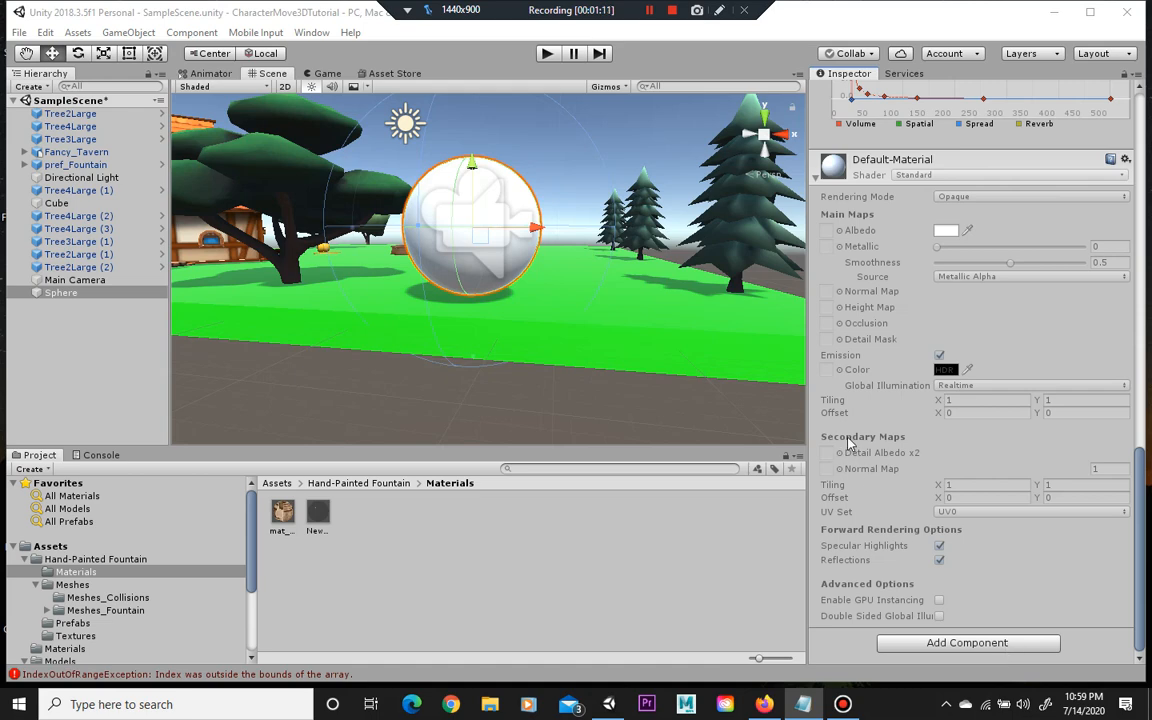
{"action": "scroll", "coordinate": [870, 400], "scroll_direction": "up", "scroll_amount": 15}
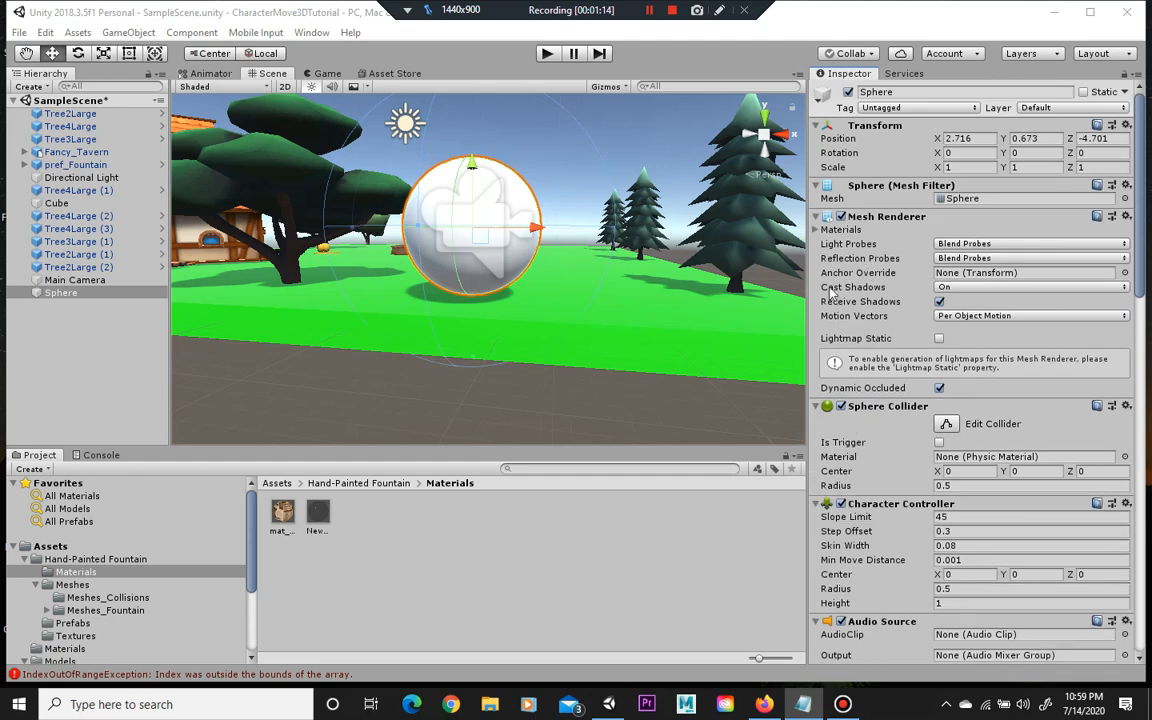
{"action": "scroll", "coordinate": [875, 380], "scroll_direction": "down", "scroll_amount": 15}
{"action": "scroll", "coordinate": [937, 404], "scroll_direction": "down", "scroll_amount": 5}
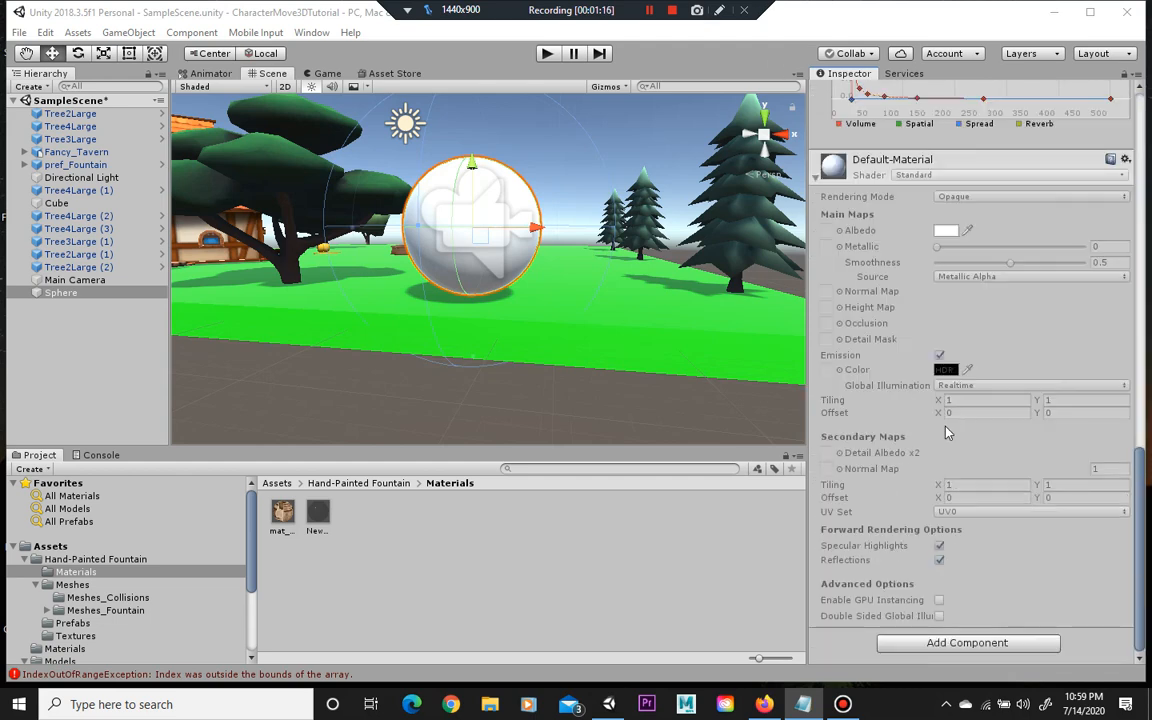
{"action": "left_click", "coordinate": [1041, 648]}
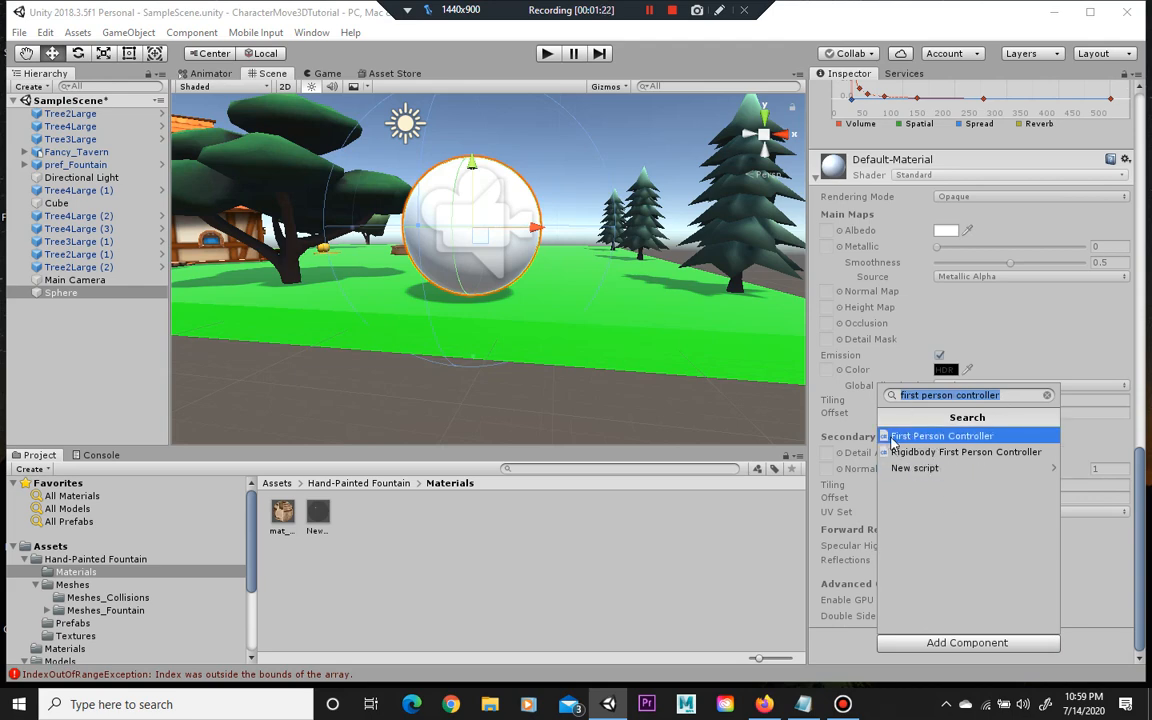
{"action": "left_click", "coordinate": [925, 438]}
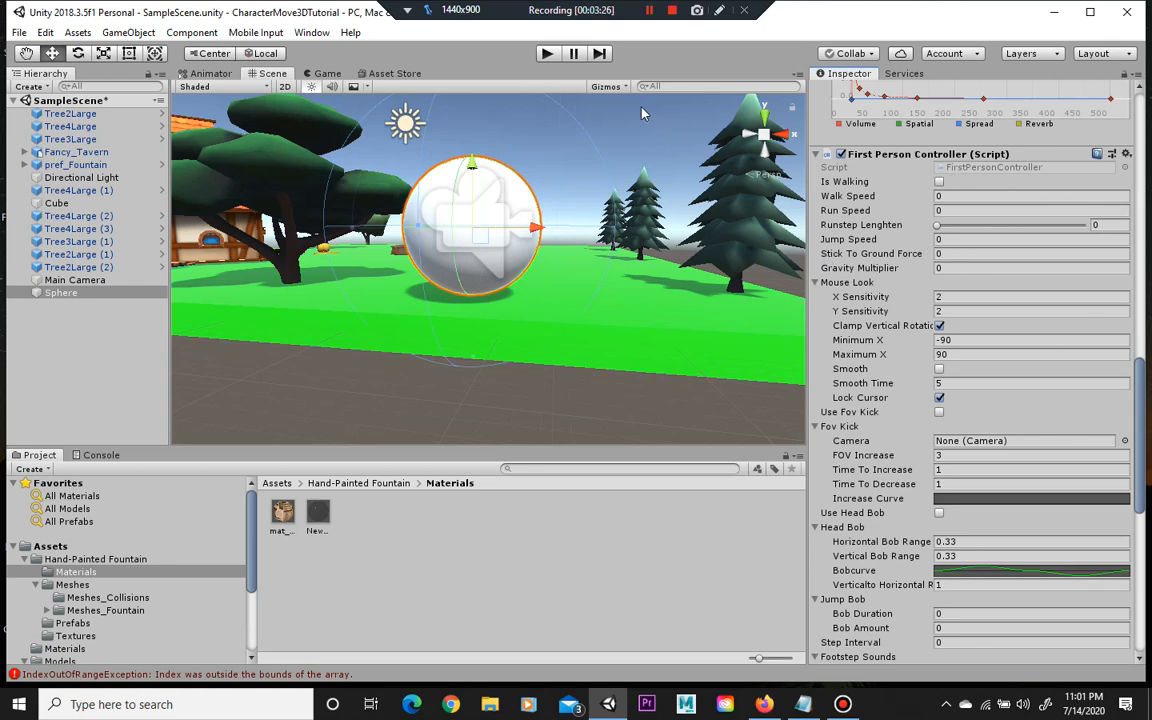
- Play the scene to test the Sphere's controller, and stop play mode
{"action": "left_click", "coordinate": [548, 55]}
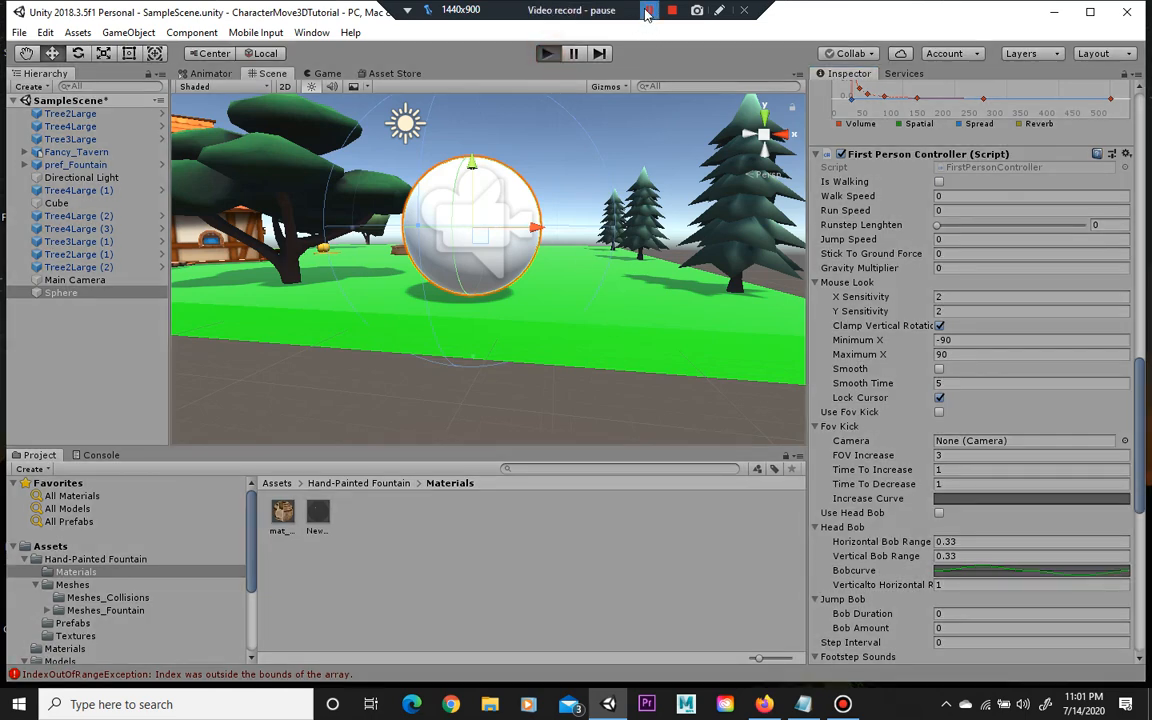
{"action": "left_click", "coordinate": [647, 12]}
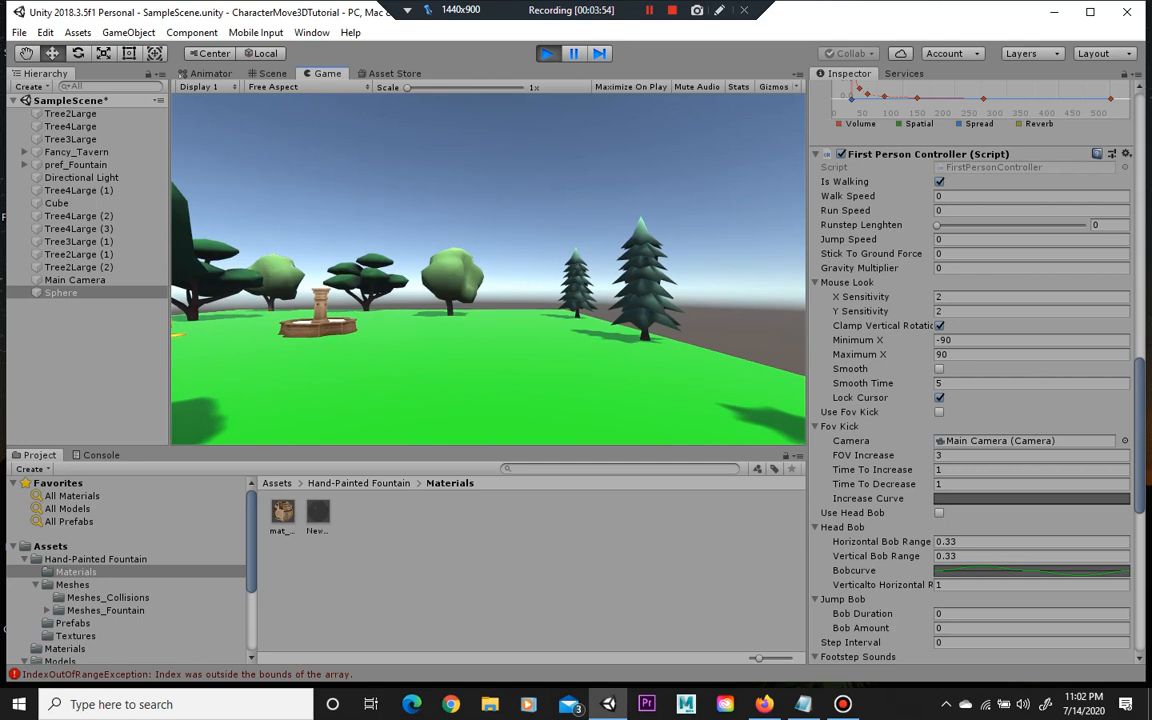
{"action": "key", "text": "Escape"}
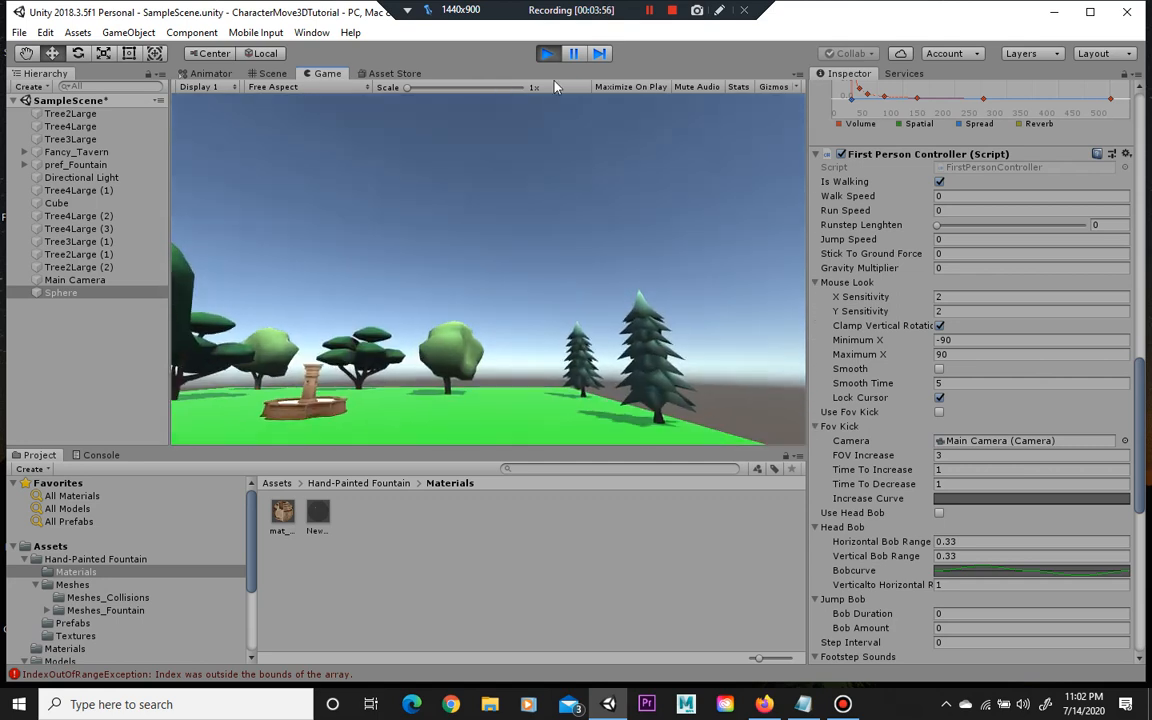
{"action": "left_click", "coordinate": [548, 58]}
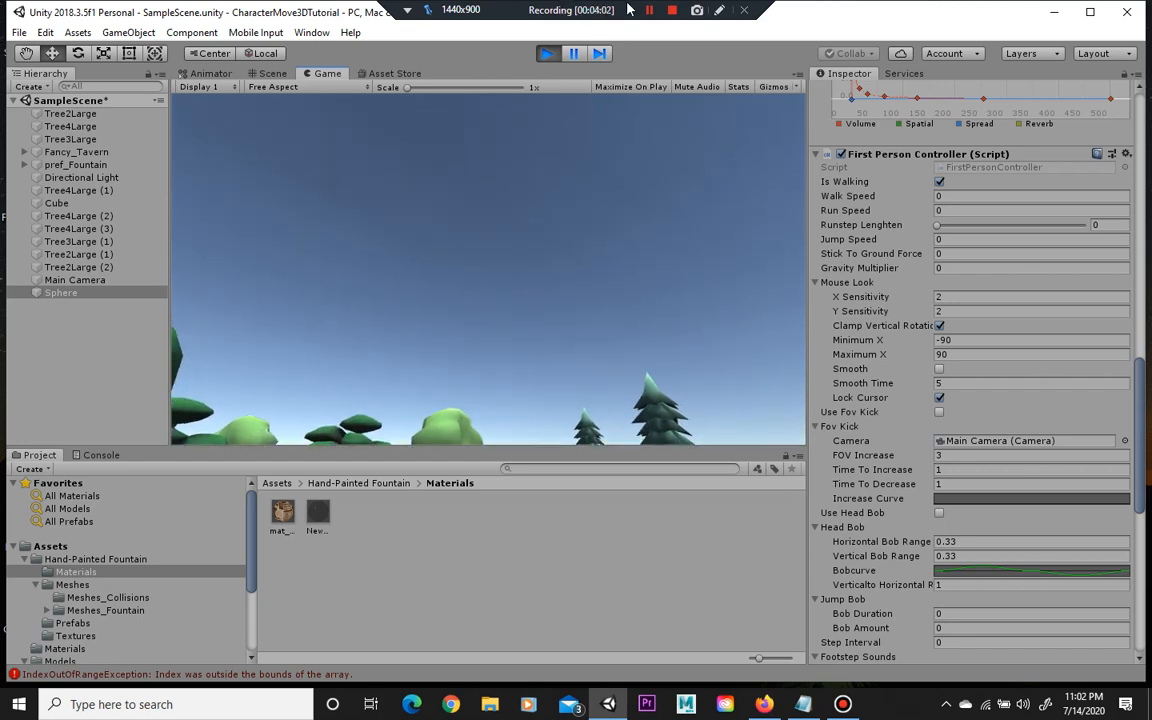
{"action": "left_click", "coordinate": [548, 53]}
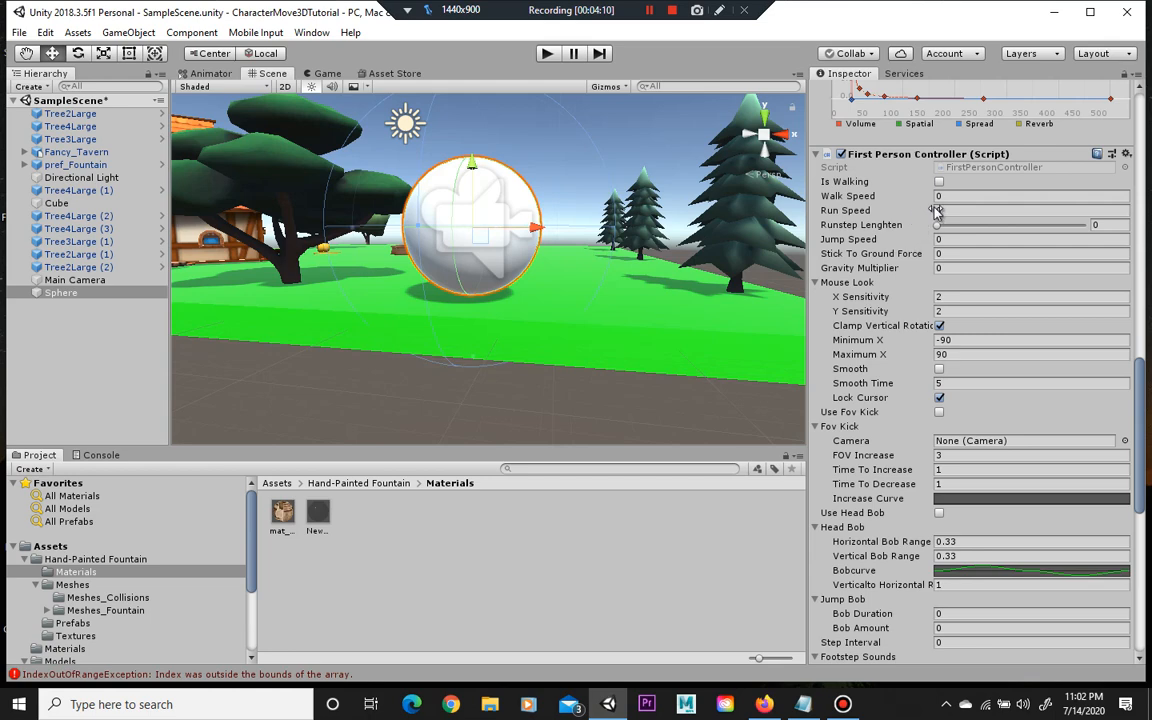
- Set the First Person Controller's Walk Speed to 1 and Run Speed to 8
{"action": "left_click", "coordinate": [946, 197]}
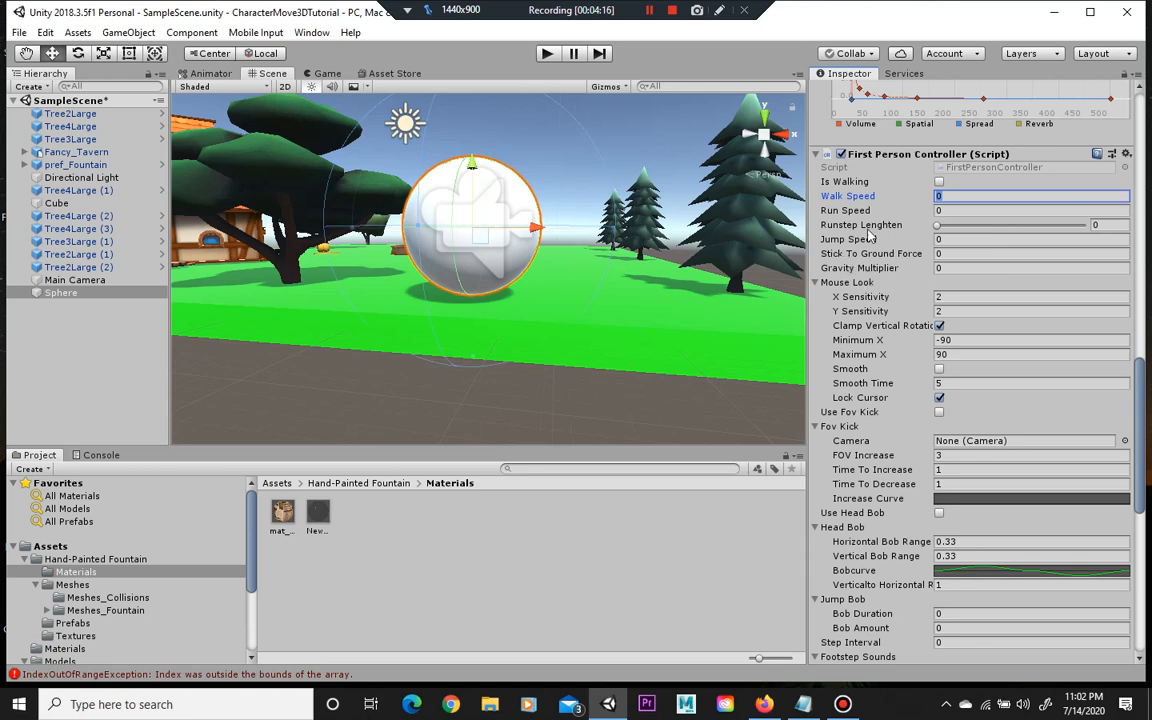
{"action": "left_click", "coordinate": [956, 196]}
{"action": "left_click", "coordinate": [954, 194]}
{"action": "left_click_drag", "start_coordinate": [952, 193], "coordinate": [920, 198]}
{"action": "left_click", "coordinate": [948, 209]}
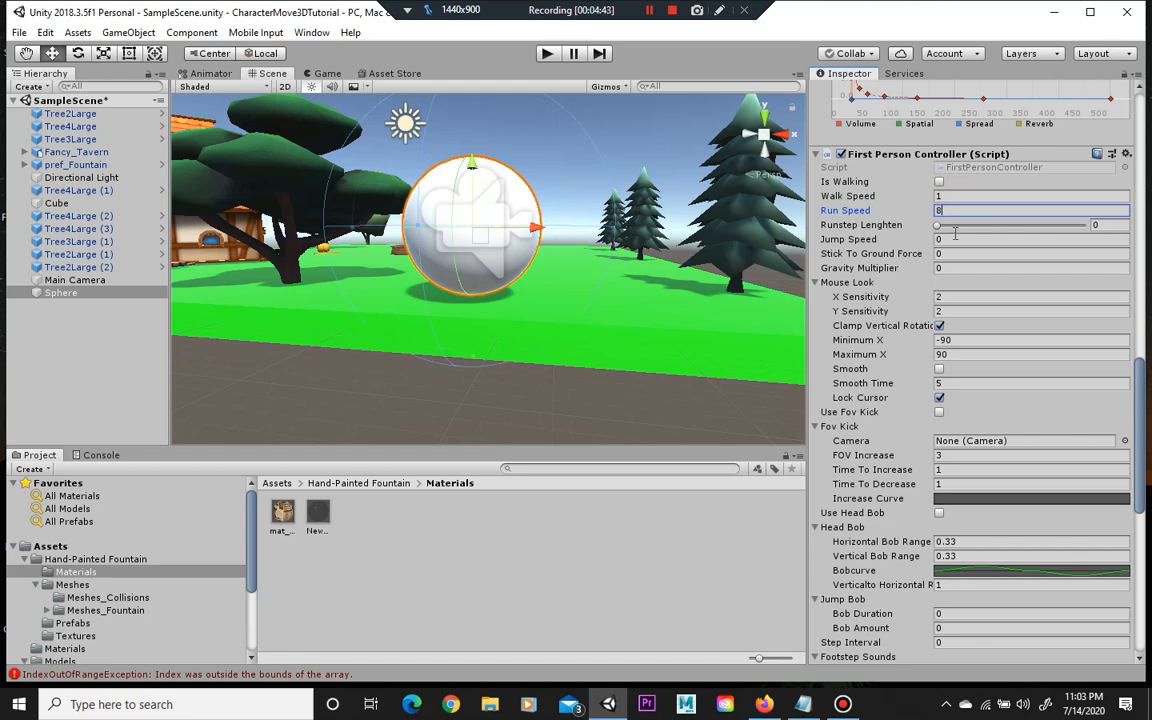
- Set the First Person Controller's Jump Speed to 4 and Gravity Multiplier to 3
{"action": "left_click", "coordinate": [945, 238]}
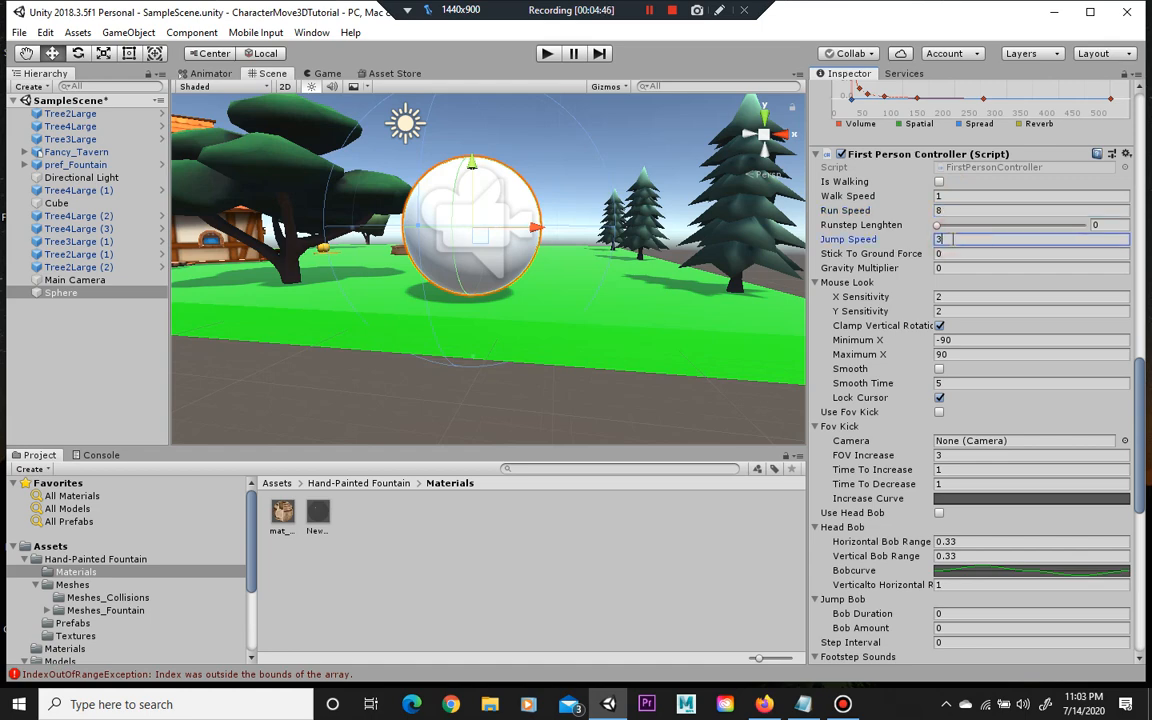
{"action": "left_click_drag", "start_coordinate": [951, 241], "coordinate": [928, 243]}
{"action": "left_click", "coordinate": [950, 268]}
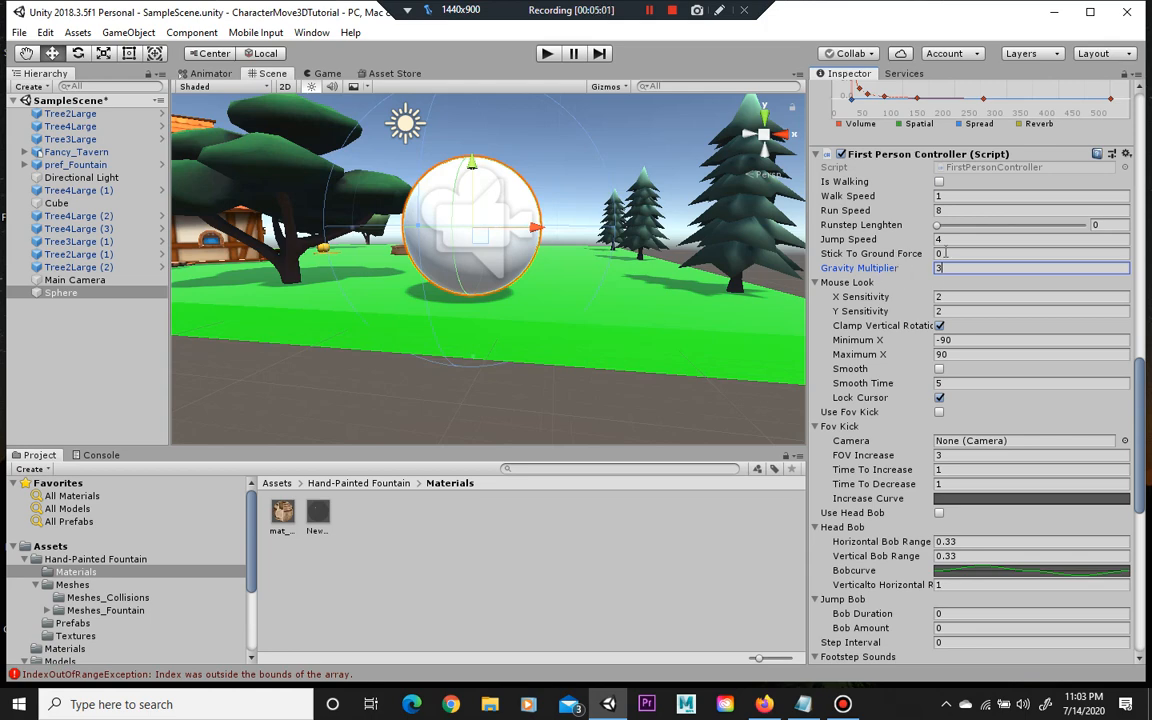
{"action": "key", "text": "shift+Tab"}
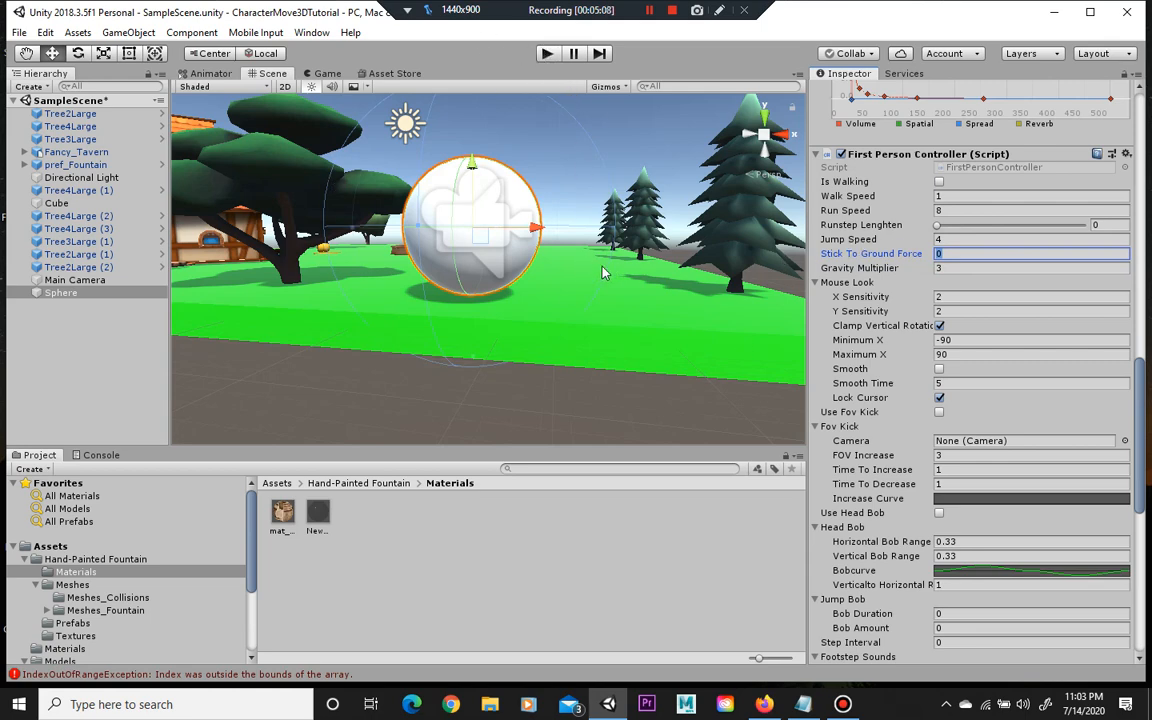
- Play the scene, test moving the Sphere backward, forward and sideways, and stop play mode
{"action": "left_click", "coordinate": [546, 54]}
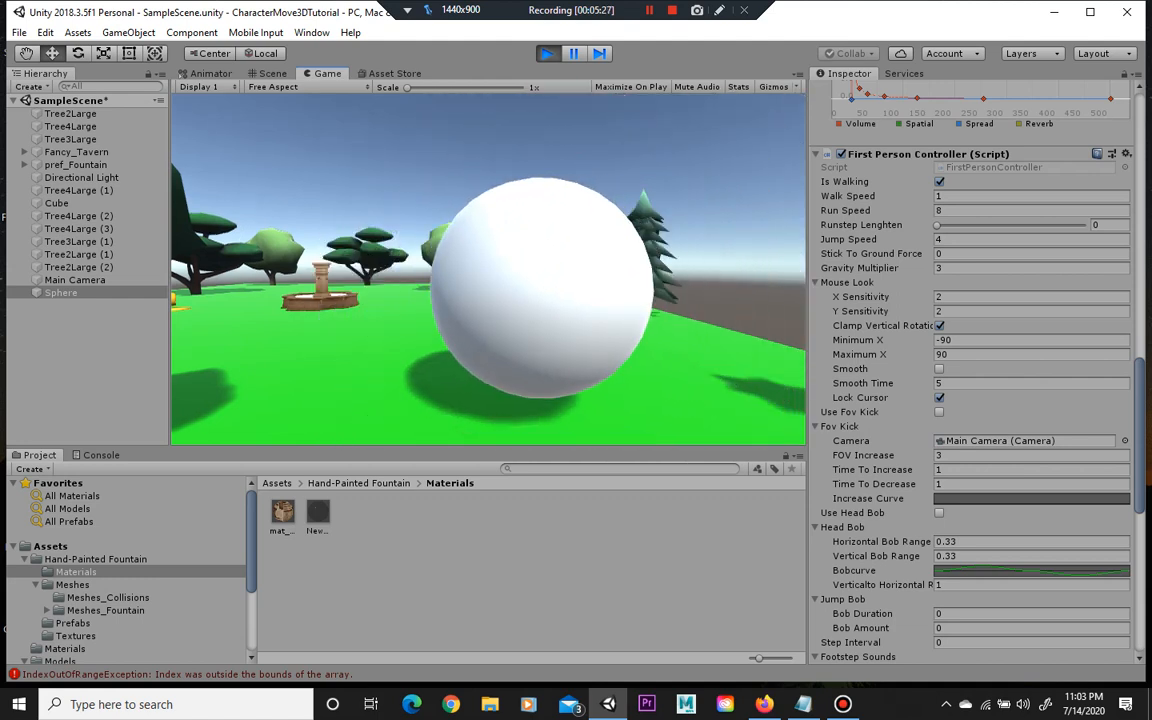
{"action": "key", "text": "s"}
{"action": "key", "text": "w"}
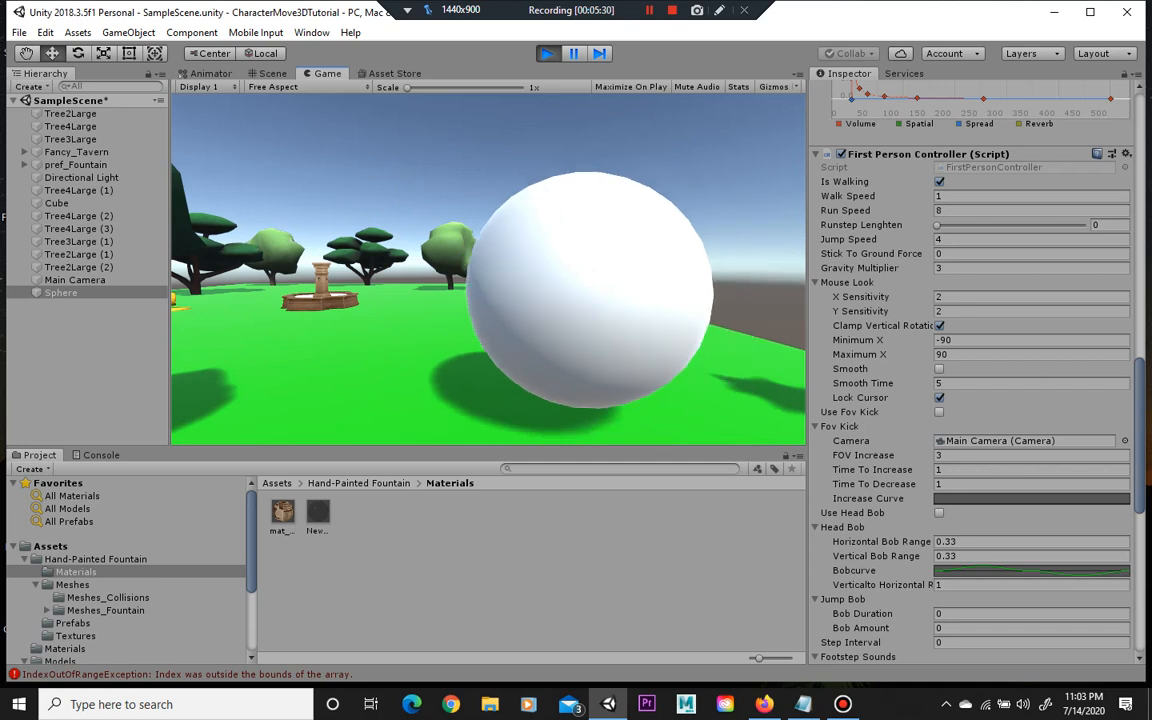
{"action": "key", "text": "a"}
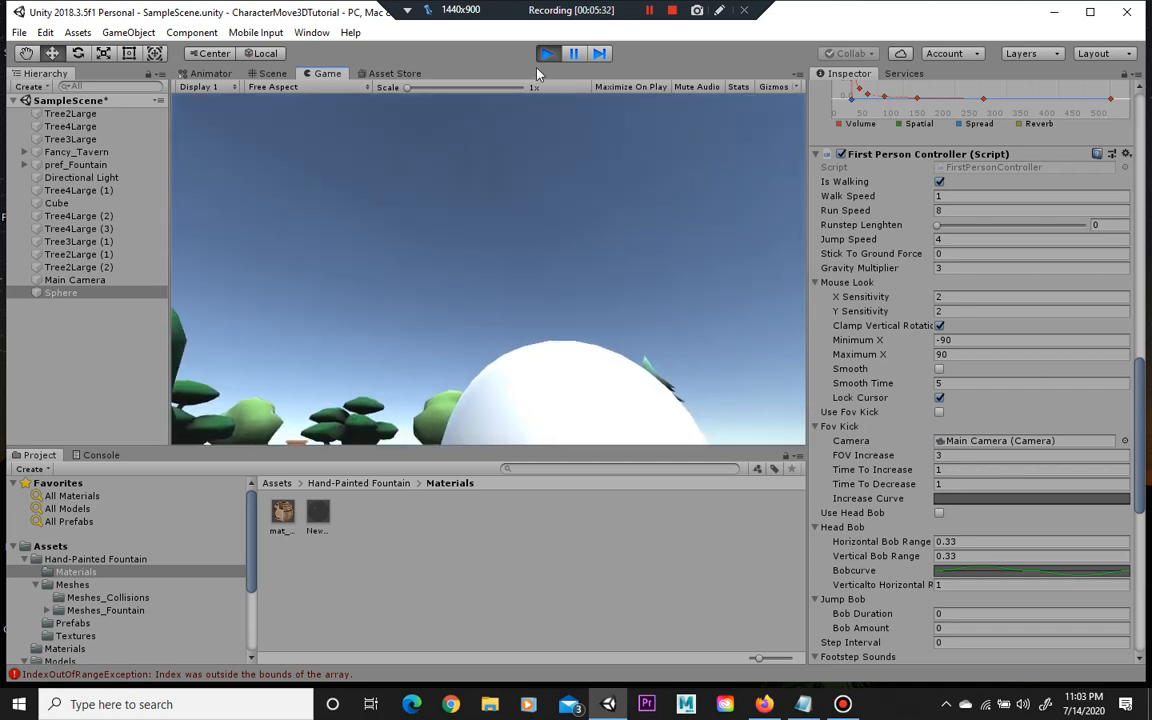
{"action": "left_click", "coordinate": [547, 53]}
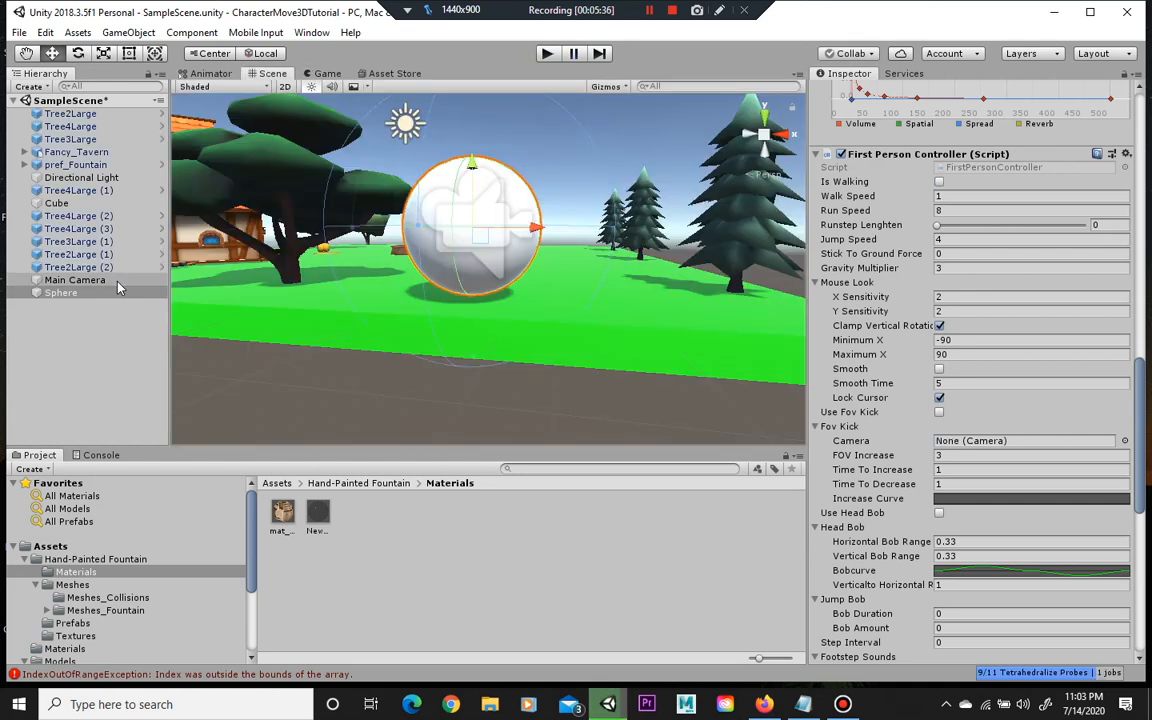
- Make the Main Camera a child of the Sphere in the scene hierarchy
{"action": "left_click", "coordinate": [116, 282]}
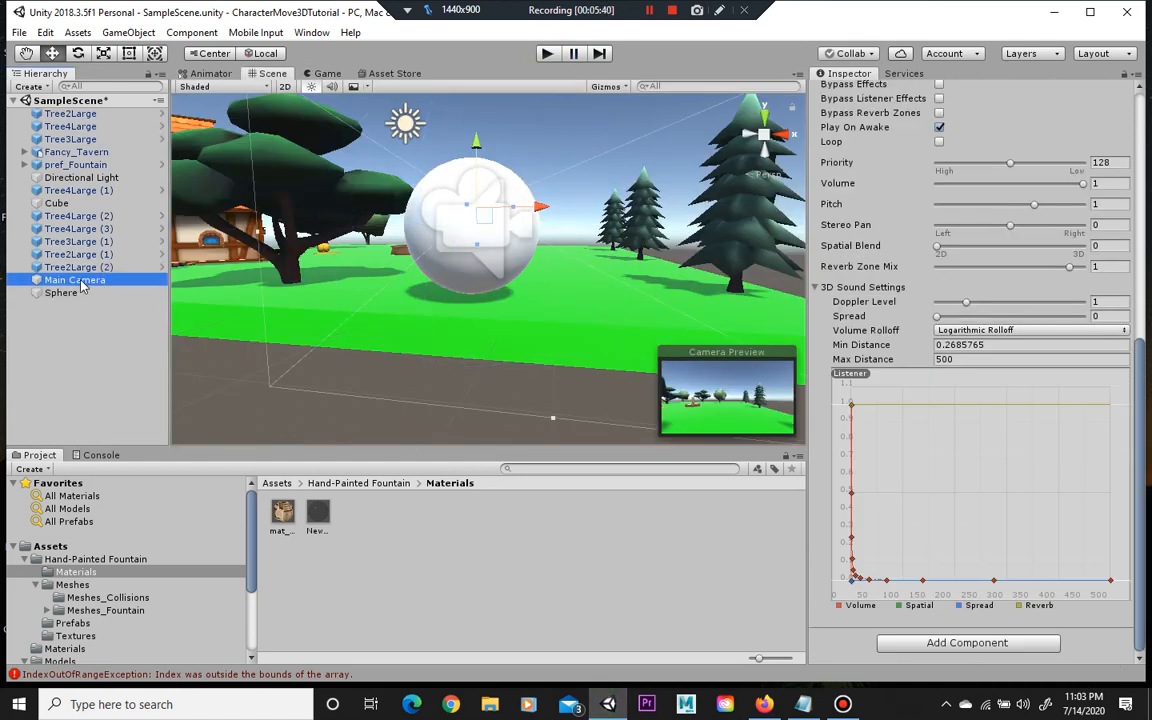
{"action": "left_click_drag", "start_coordinate": [82, 286], "coordinate": [84, 300]}
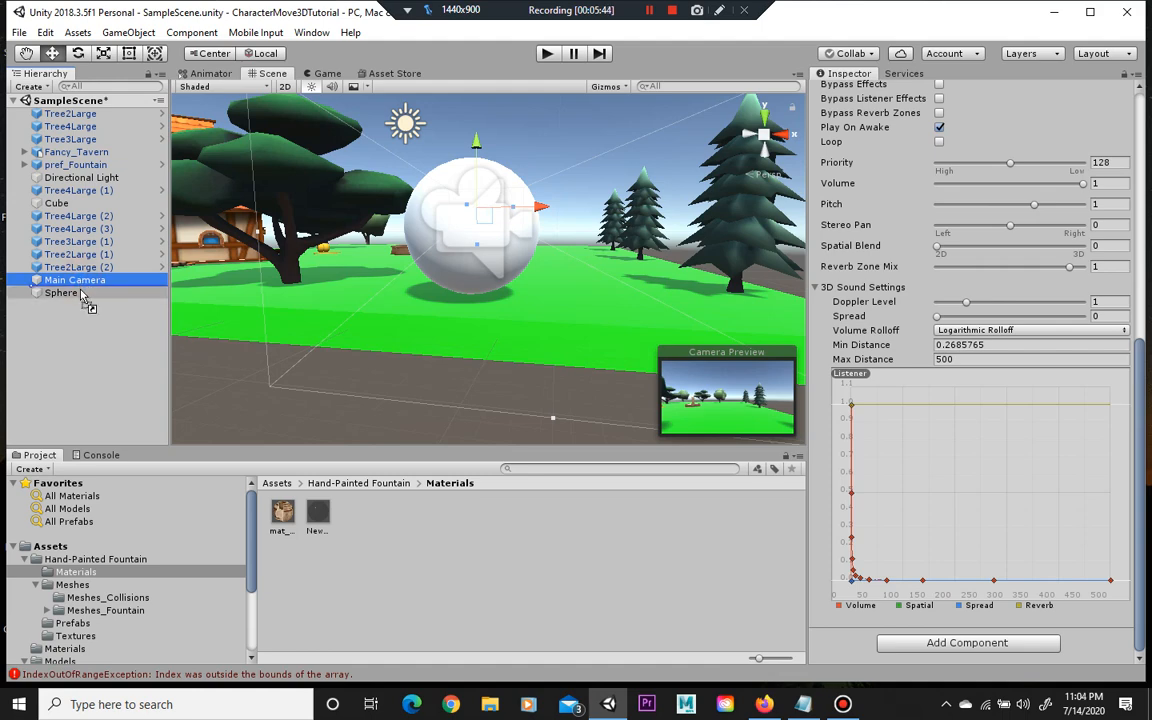
{"action": "left_click_drag", "start_coordinate": [82, 291], "coordinate": [71, 299]}
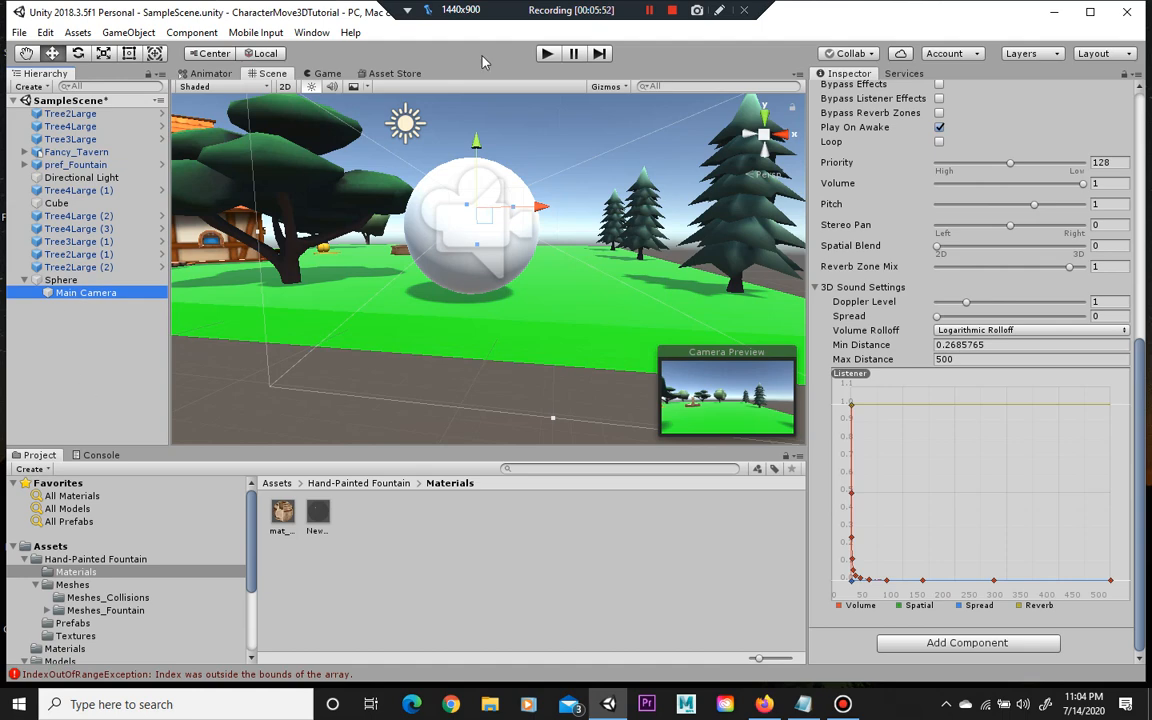
- Play the scene and test moving the Sphere forward and backward with the attached camera, heading toward the fountain
{"action": "left_click", "coordinate": [545, 56]}
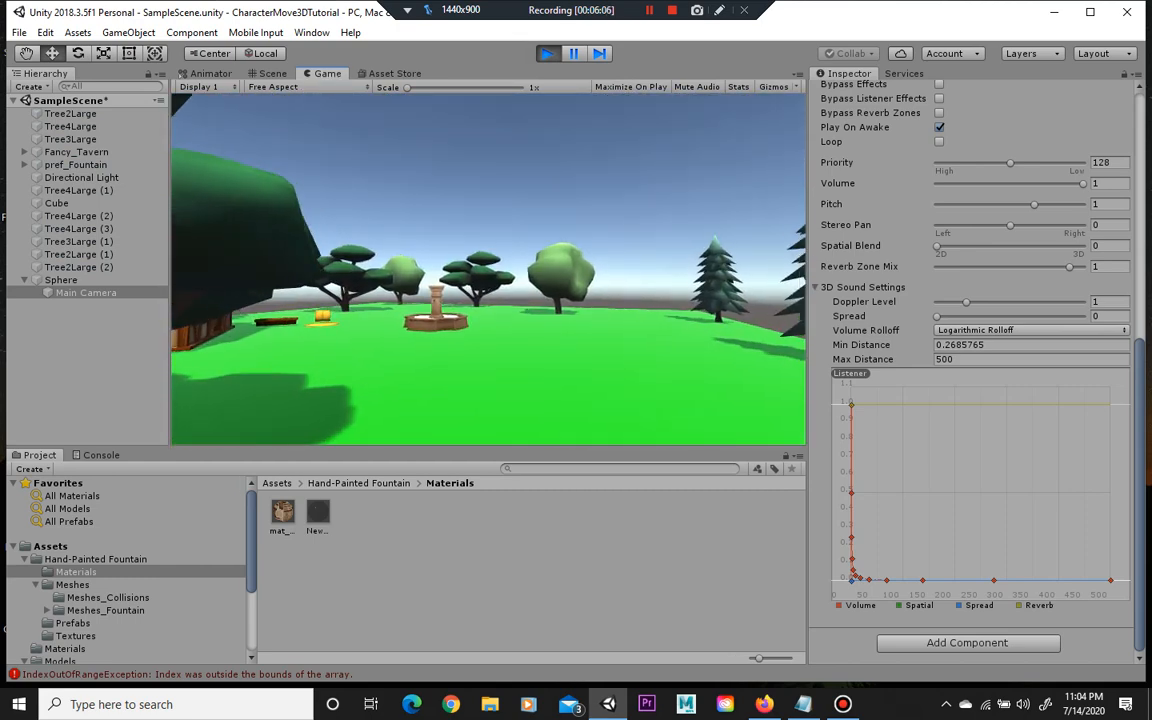
{"action": "key", "text": "w"}
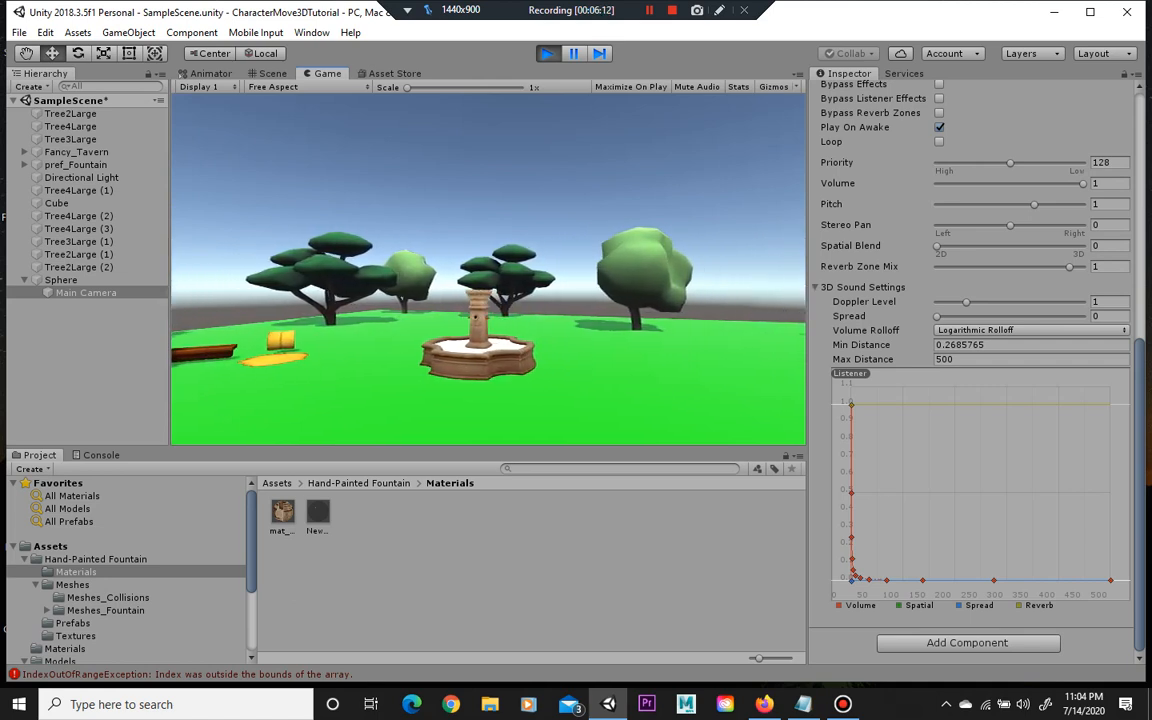
{"action": "key", "text": "s"}
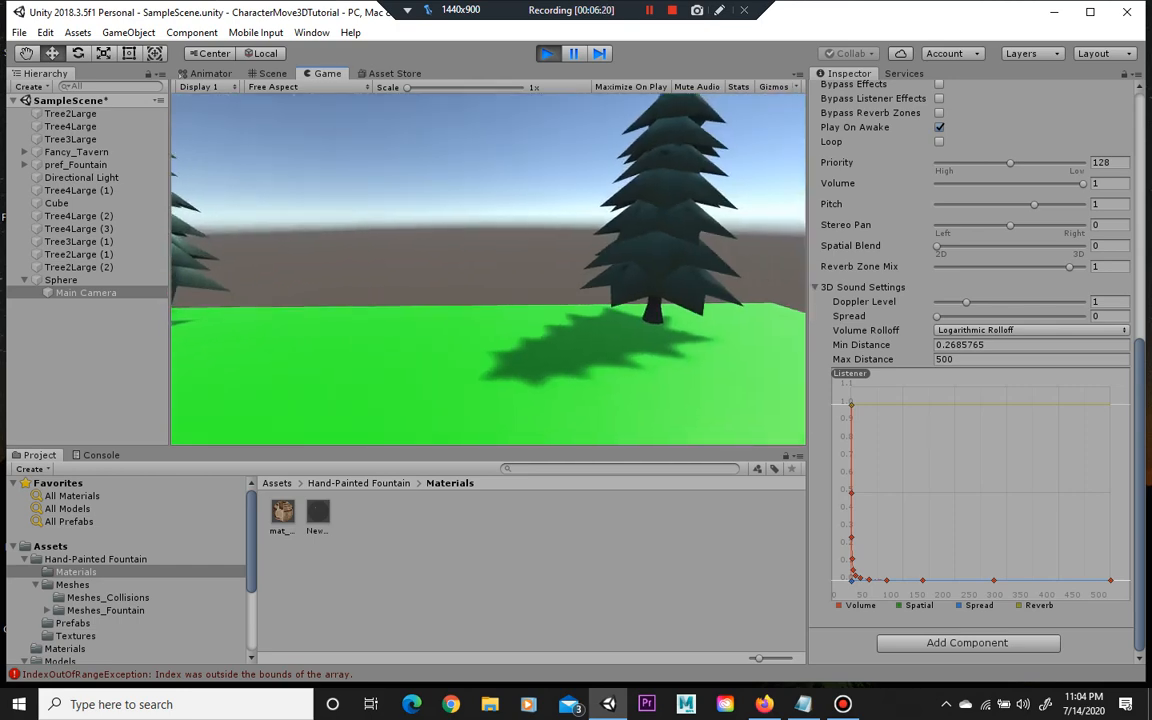
{"action": "key", "text": "w"}
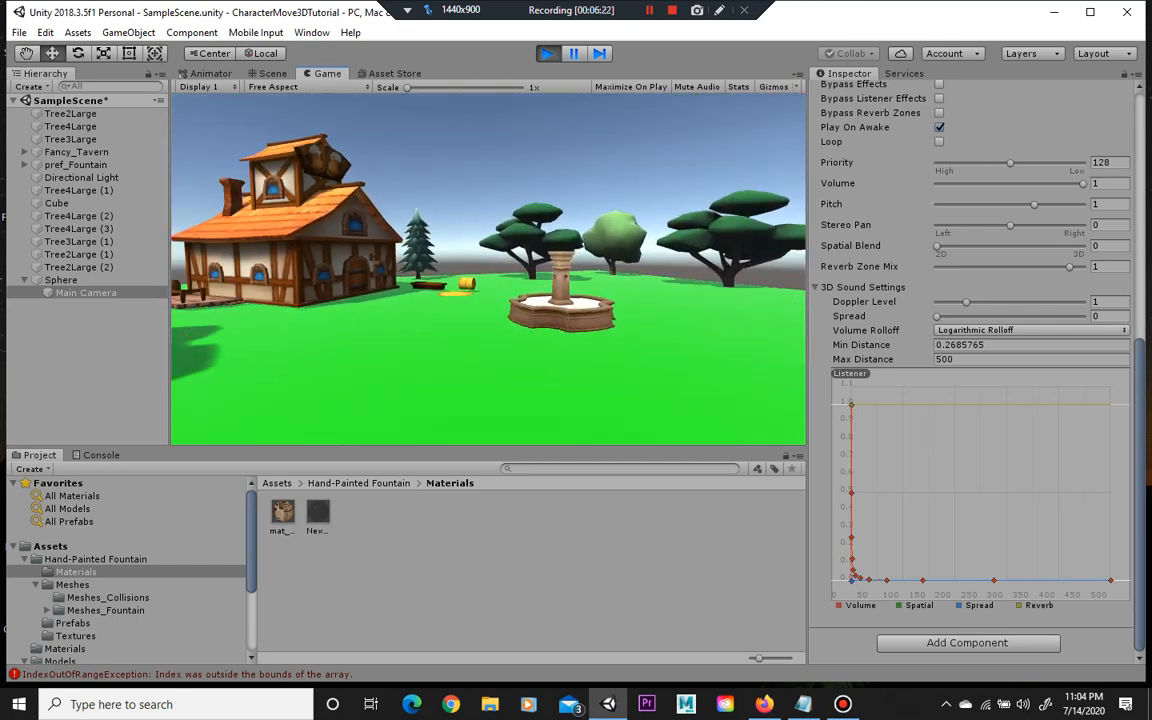
{"action": "key", "text": "w"}
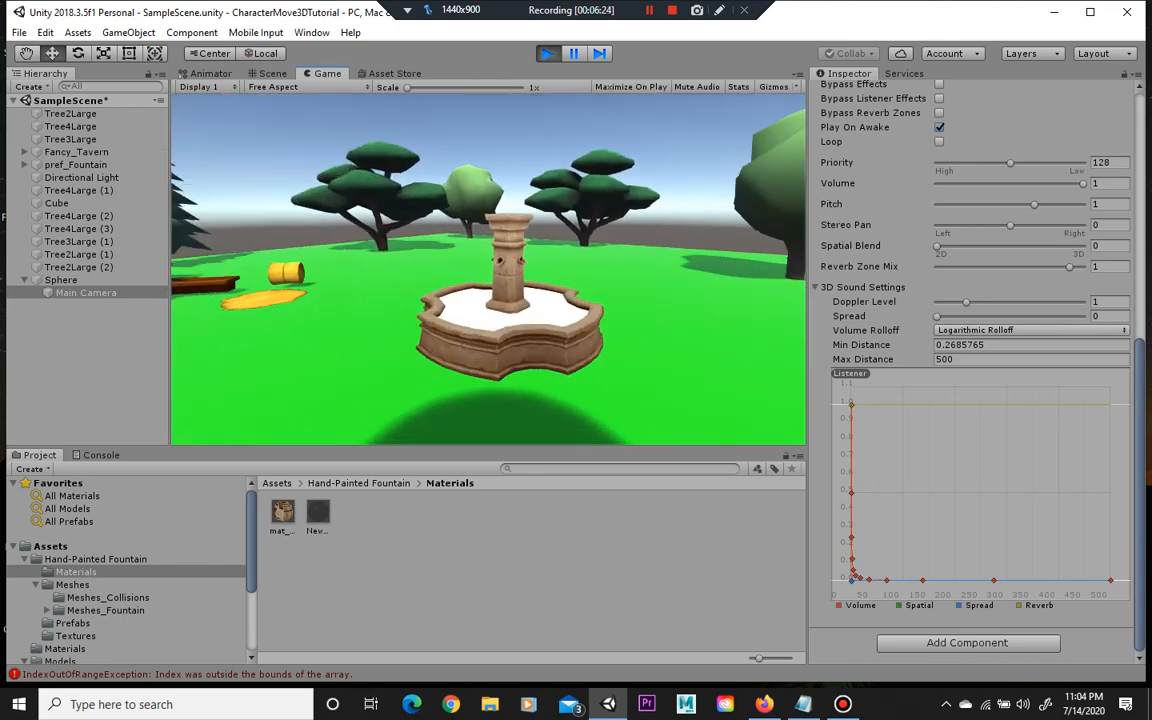
{"action": "key", "text": "w"}
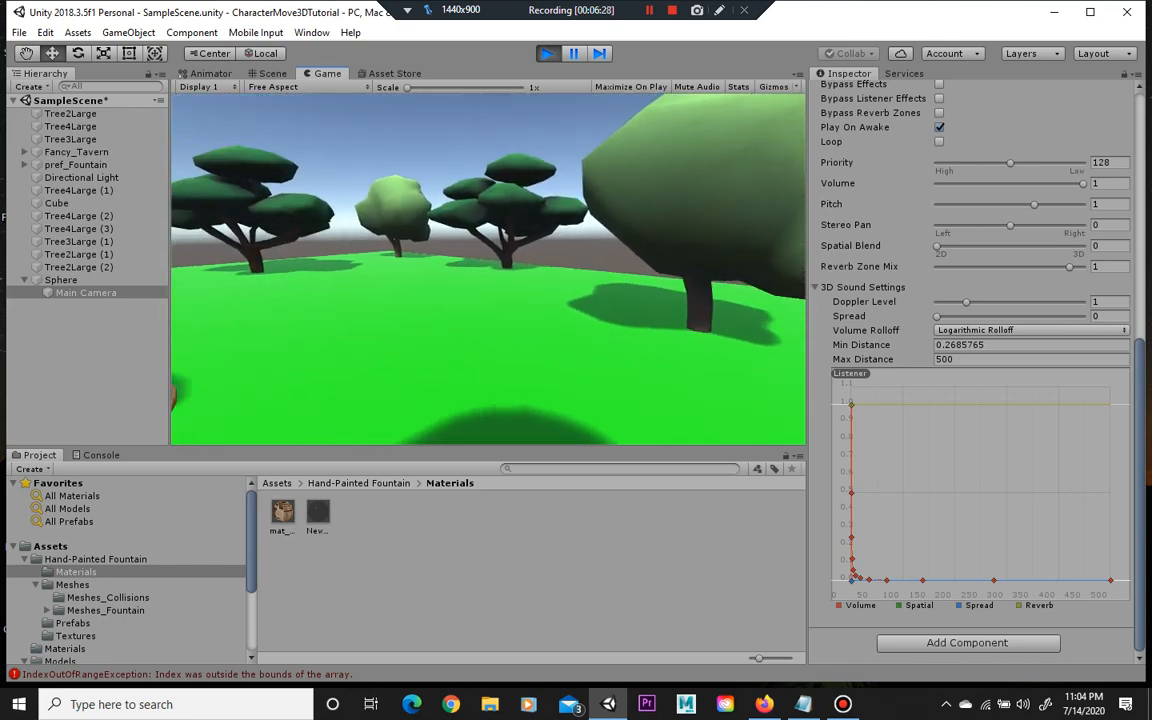
{"action": "key", "text": "w"}
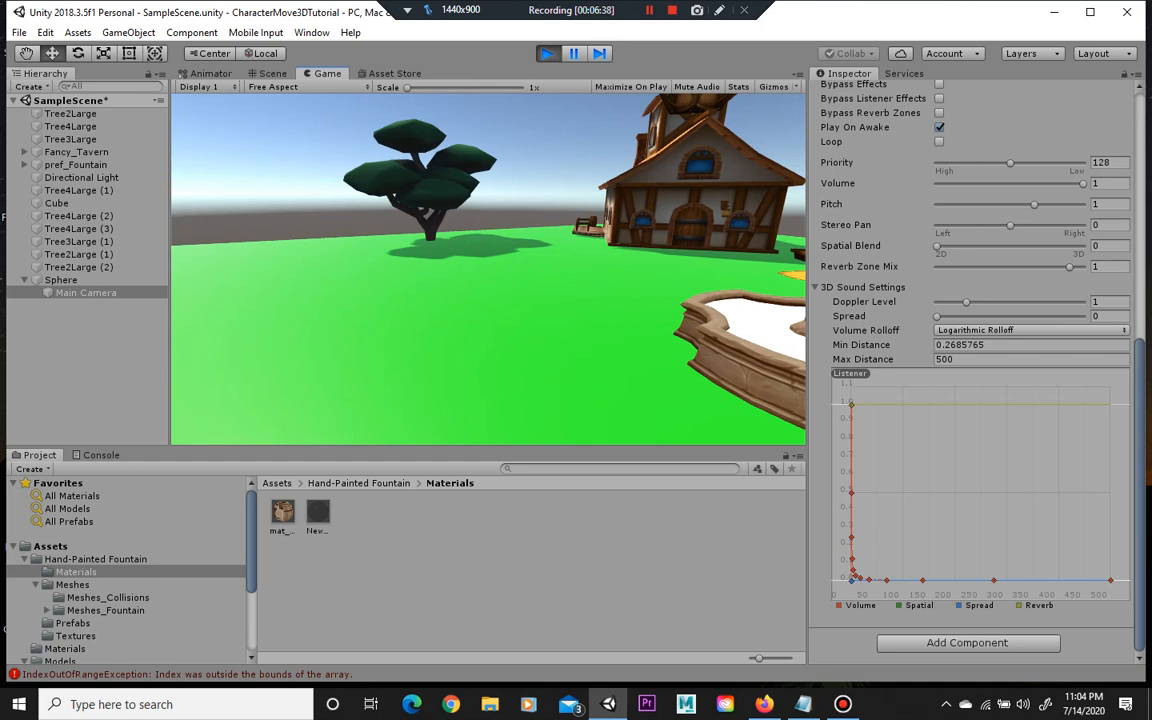
{"action": "key", "text": "w"}
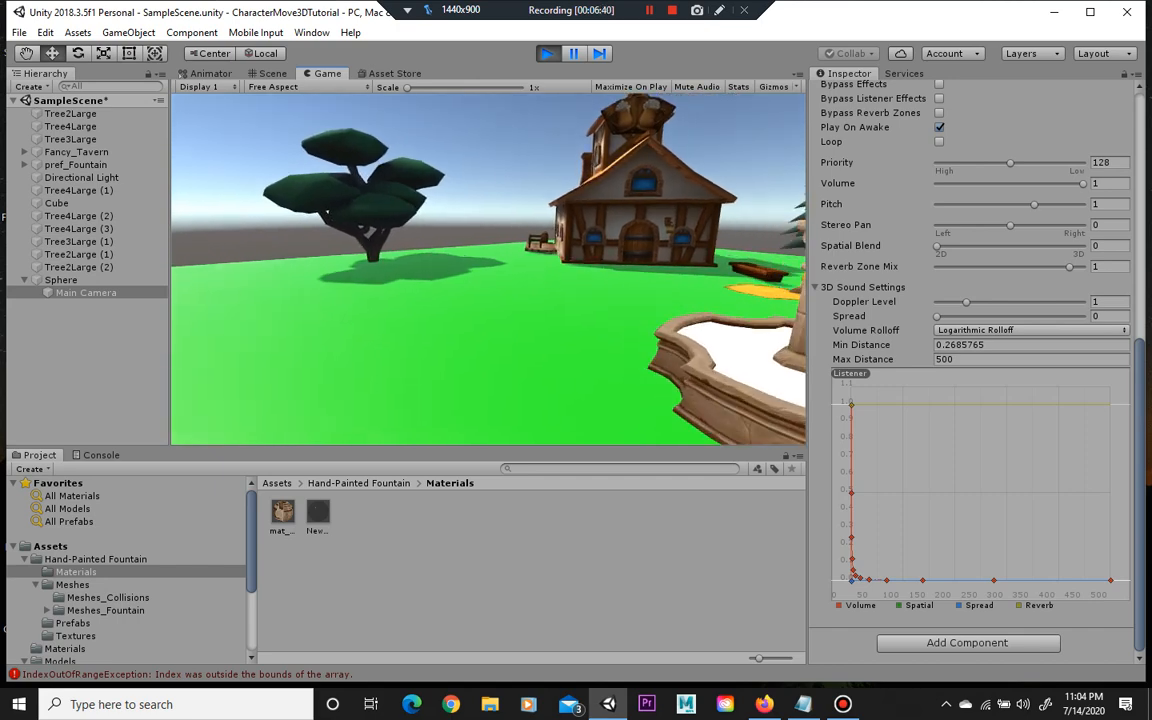
{"action": "key", "text": "w"}
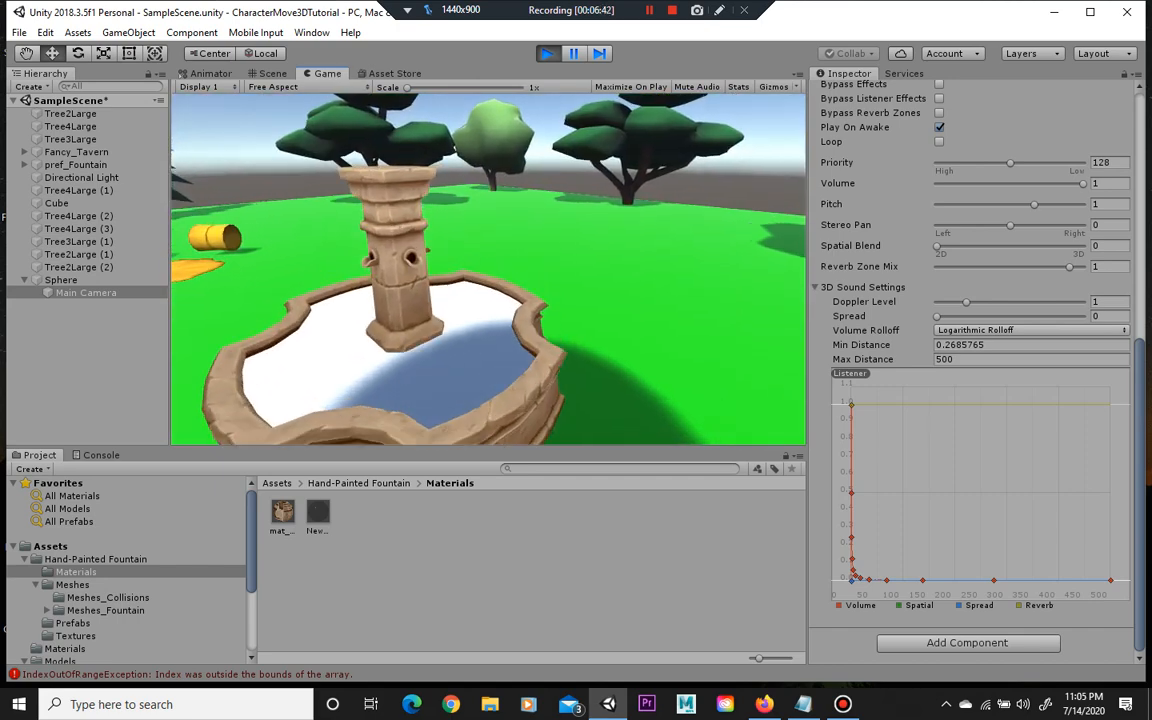
- Test the Sphere's collision with the fountain by moving back and forth against it
{"action": "key", "text": "s"}
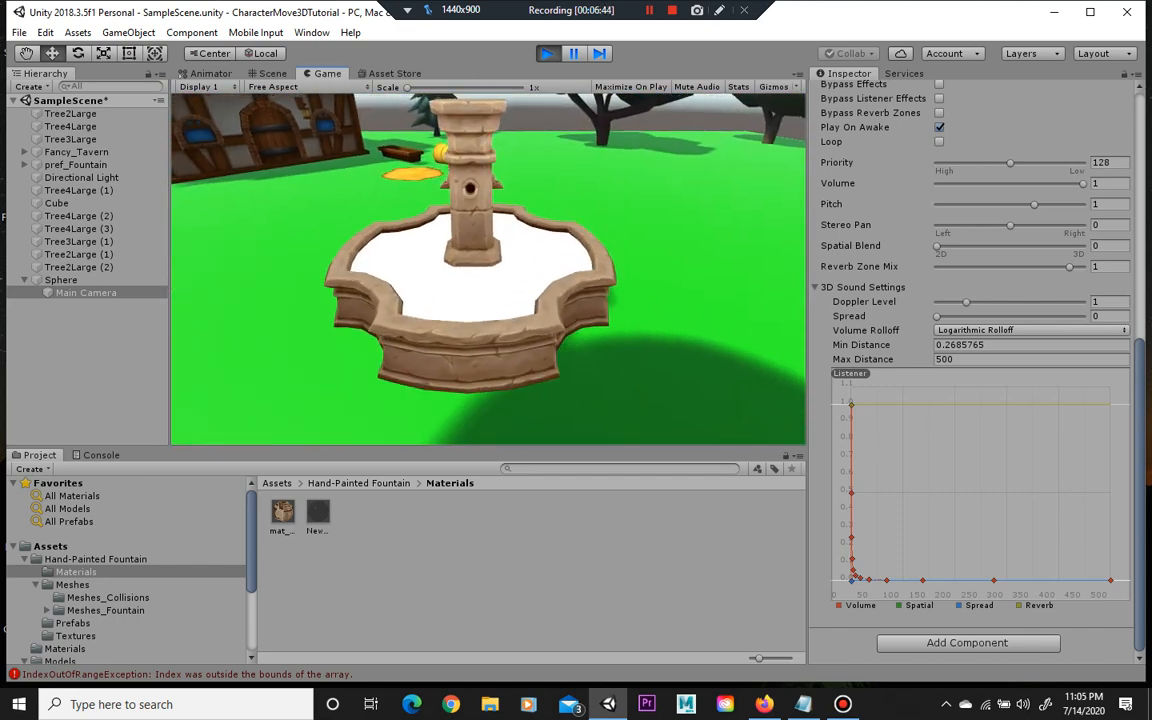
{"action": "key", "text": "w"}
{"action": "key", "text": "s"}
{"action": "key", "text": "s"}
{"action": "key", "text": "w"}
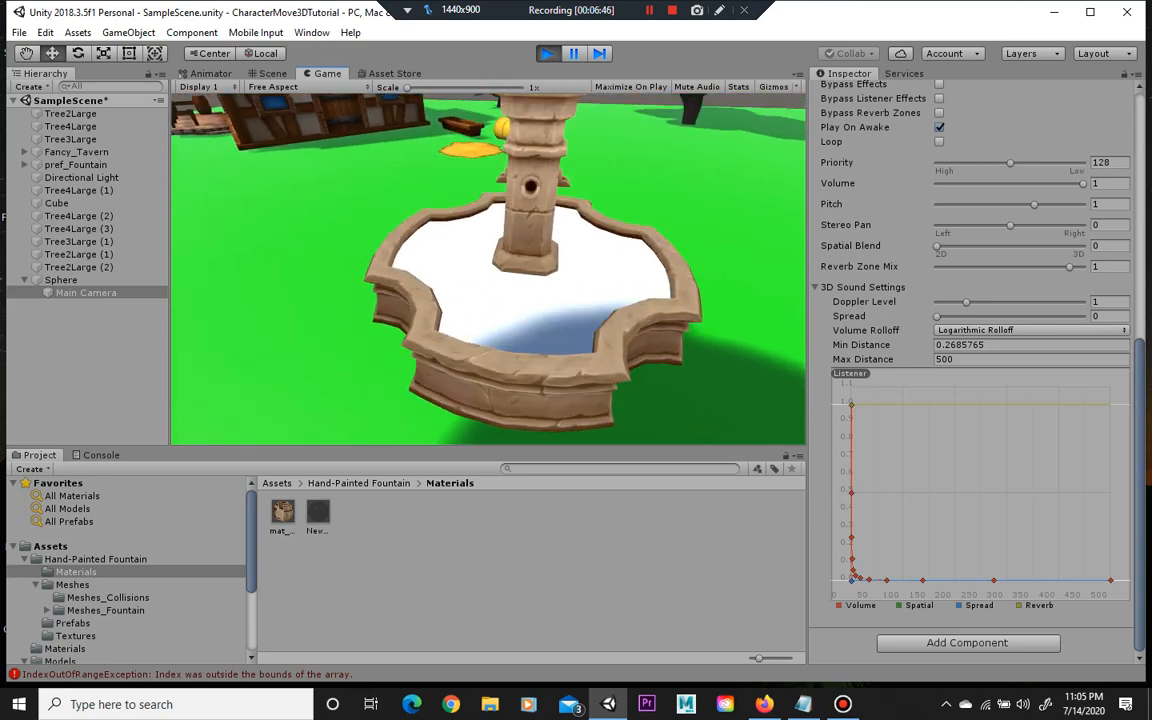
{"action": "key", "text": "w"}
{"action": "key", "text": "s"}
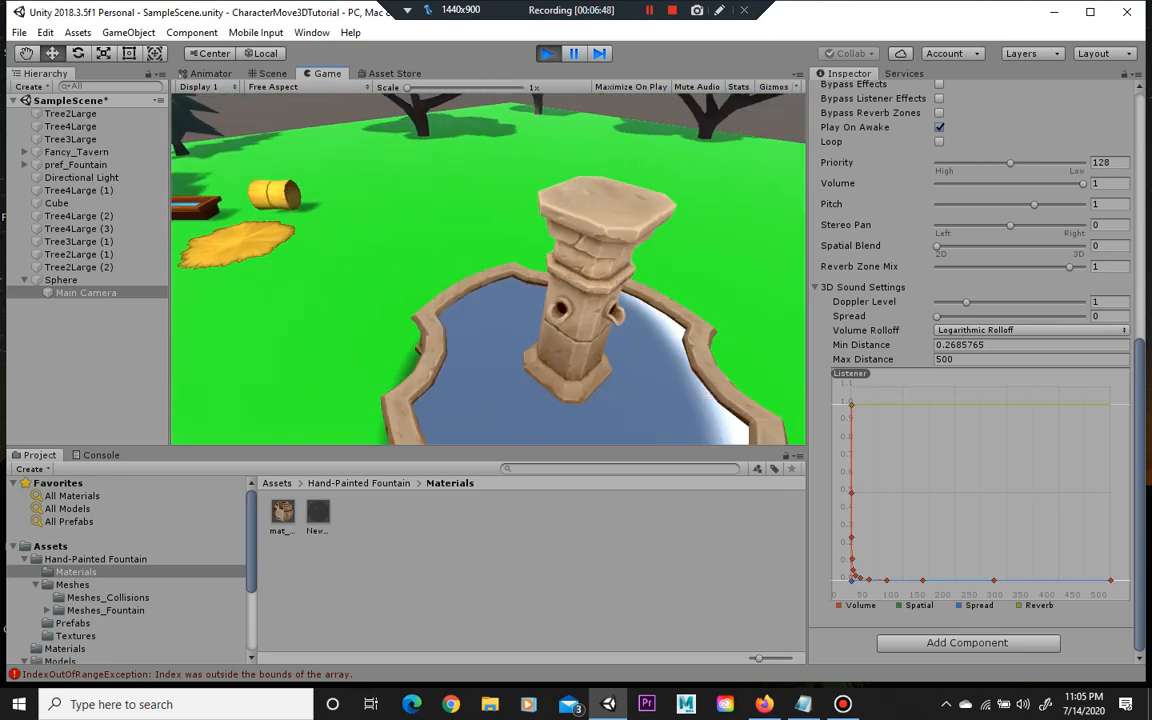
- Move the Sphere forward past the fountain and around the ground, and stop play mode
{"action": "key", "text": "w"}
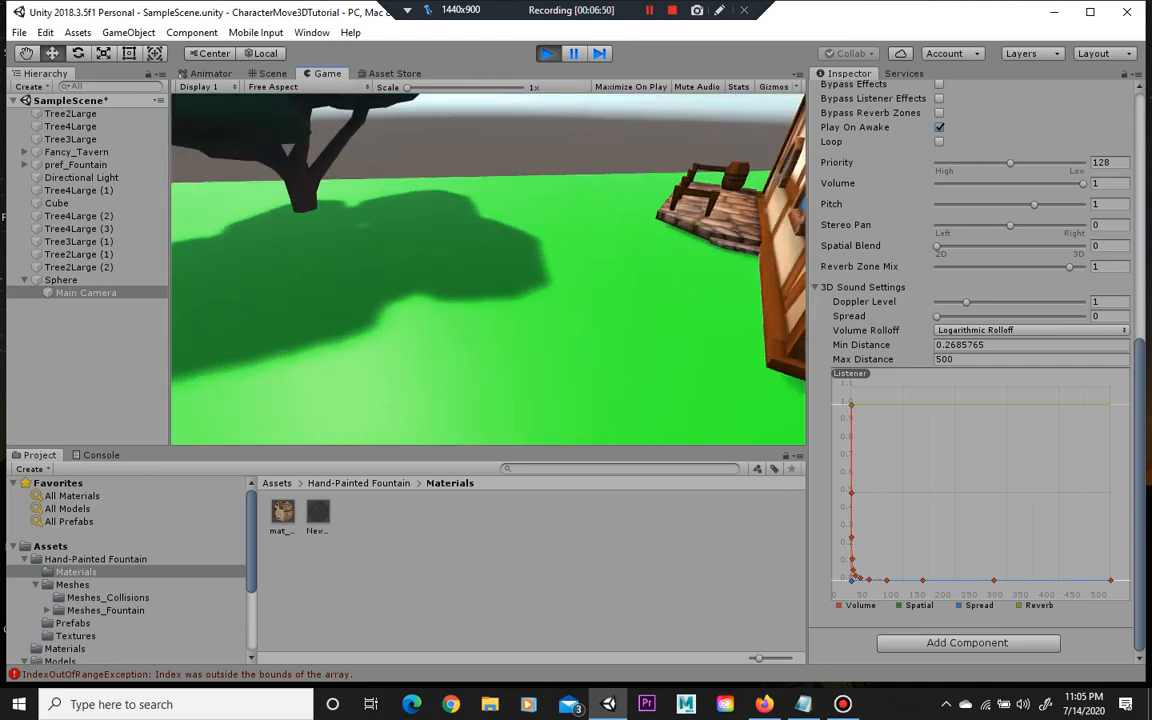
{"action": "key", "text": "w"}
{"action": "key", "text": "w"}
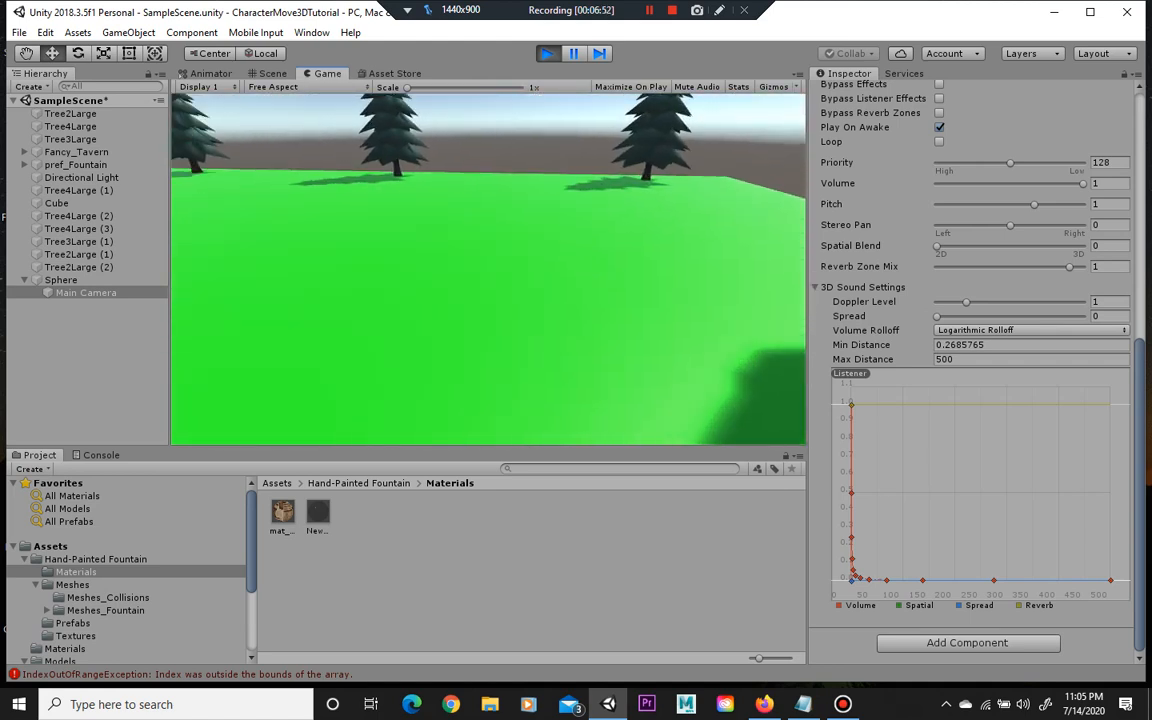
{"action": "key", "text": "w"}
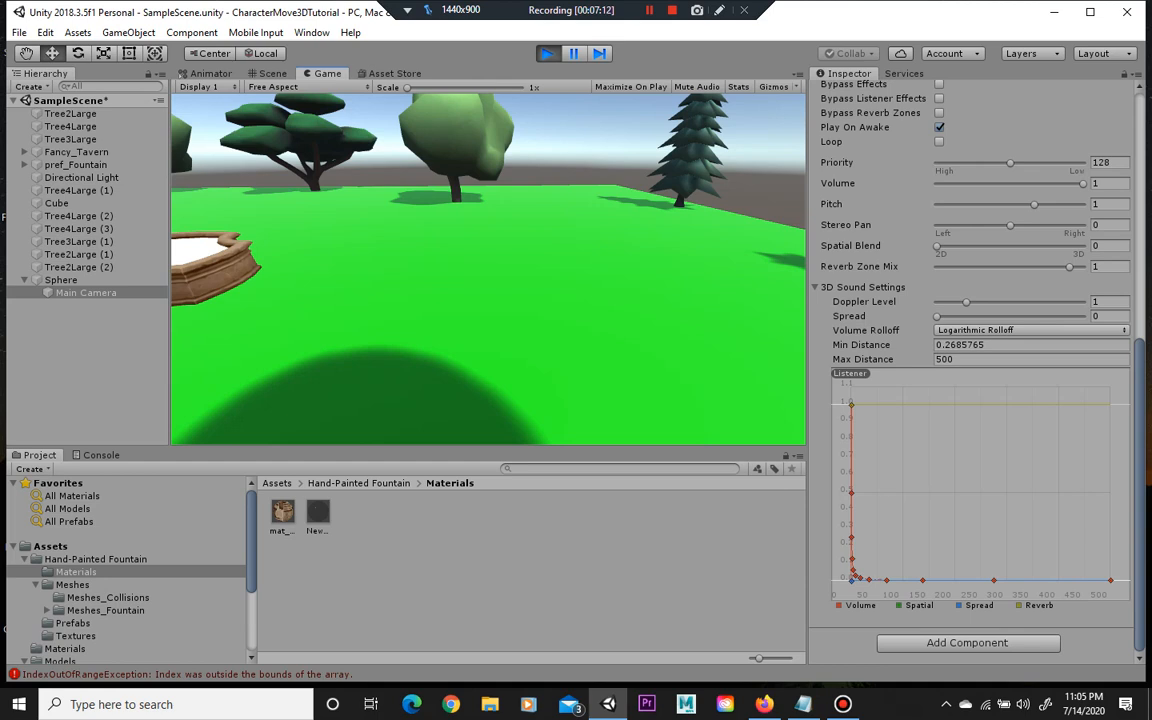
{"action": "key", "text": "Escape"}
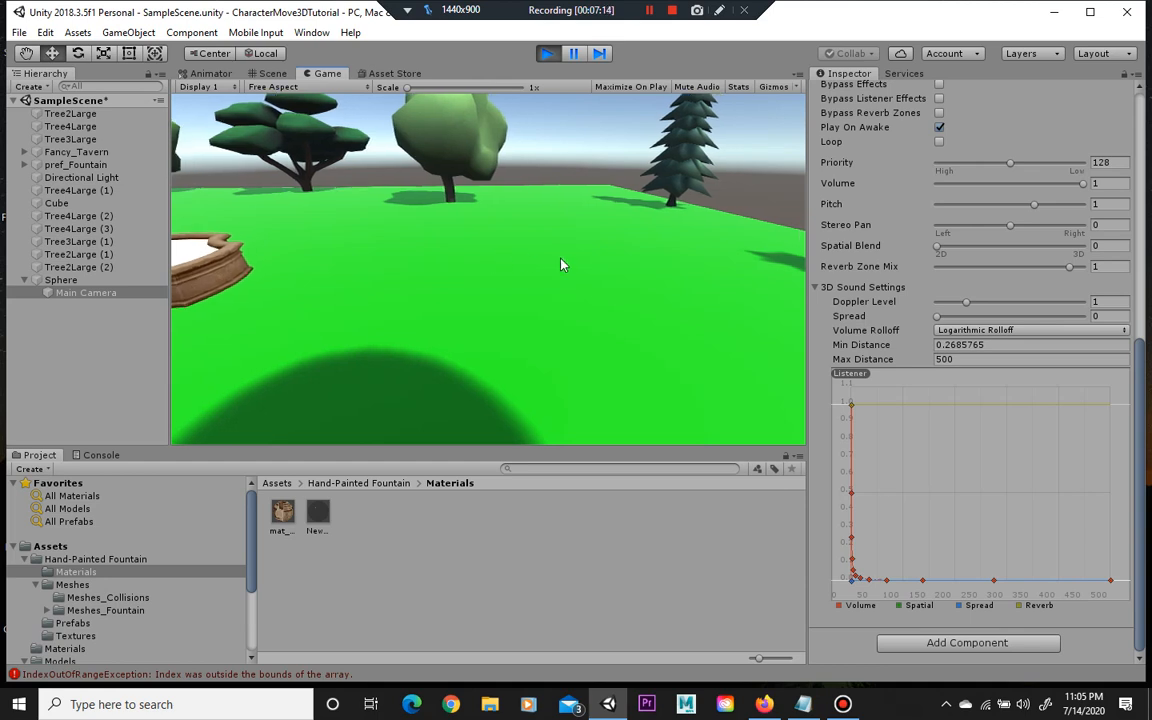
{"action": "left_click", "coordinate": [547, 57]}
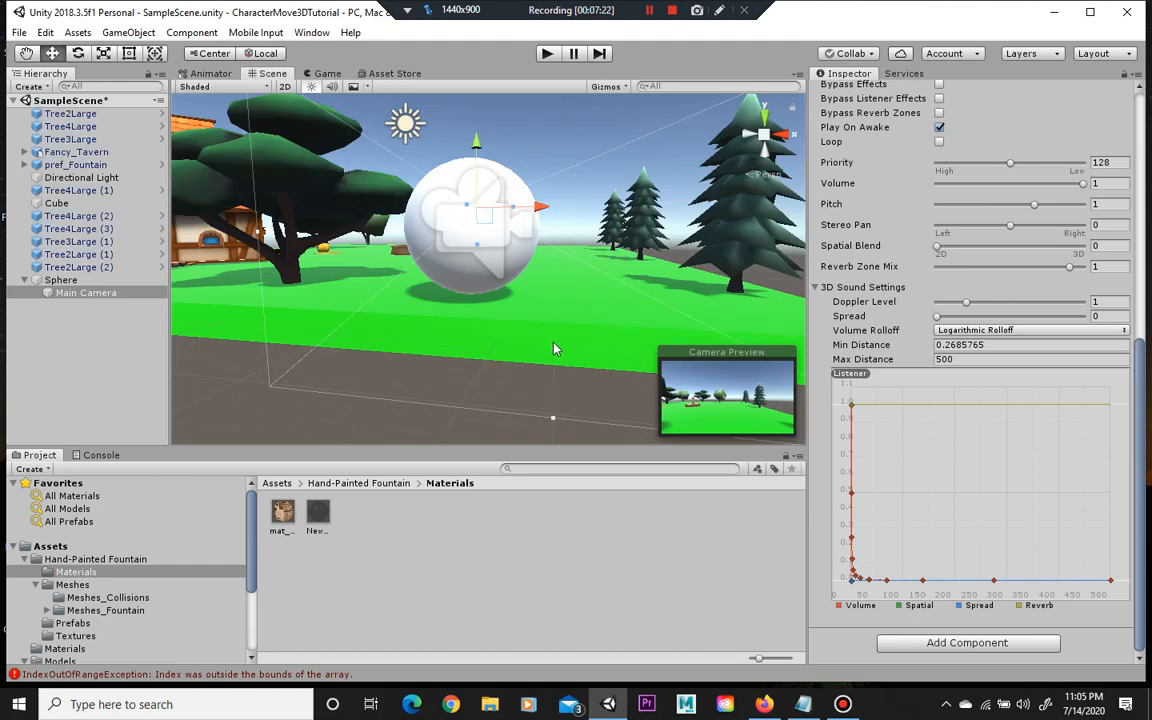
- Enable collider editing on the ground Cube's Box Collider and turn off scene lighting in the Scene view
{"action": "left_click", "coordinate": [210, 300]}
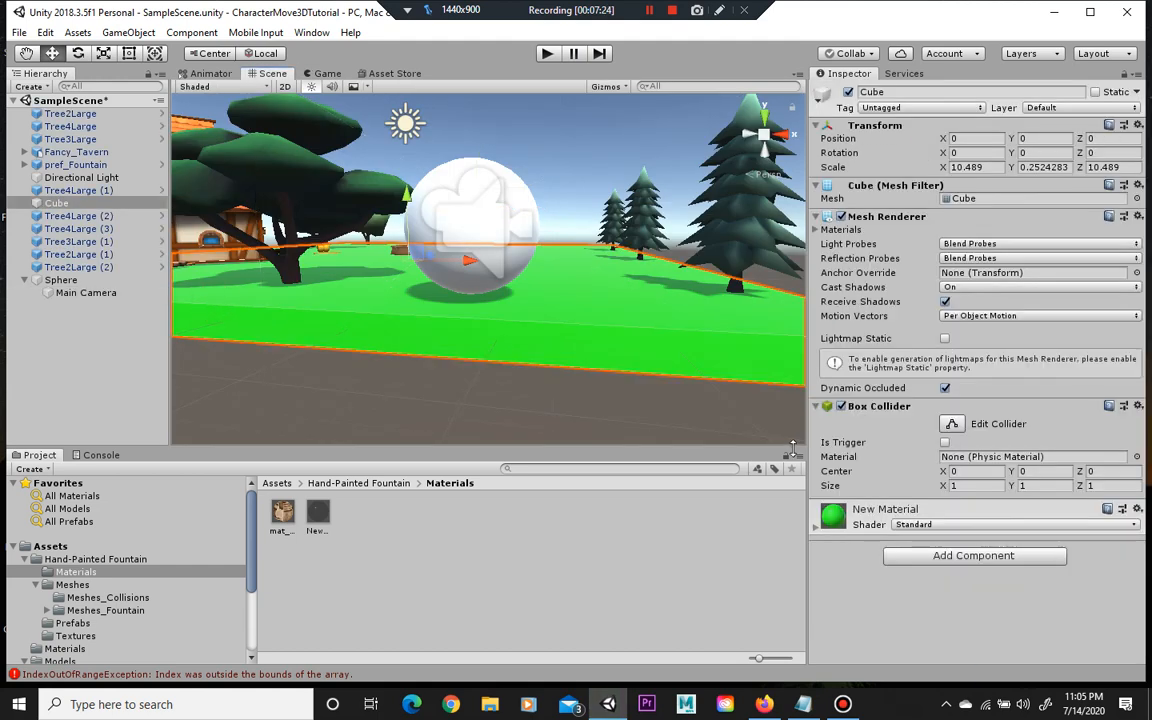
{"action": "left_click", "coordinate": [952, 424]}
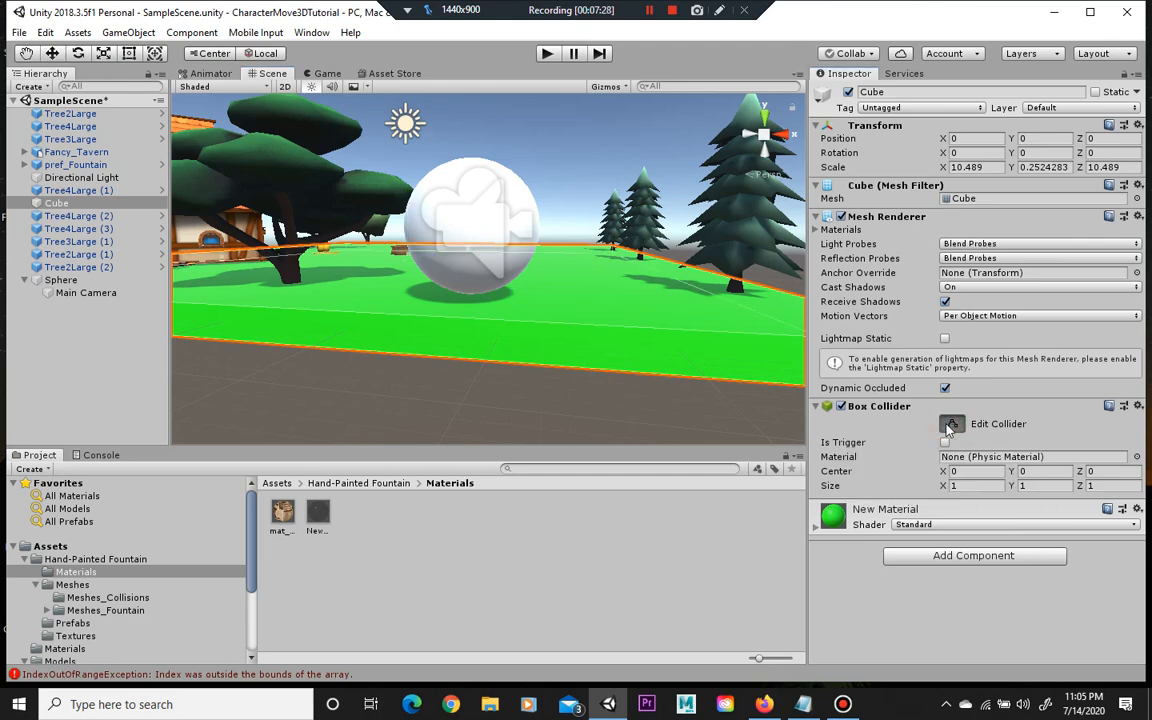
{"action": "left_click_drag", "start_coordinate": [359, 322], "coordinate": [628, 345], "text": "alt"}
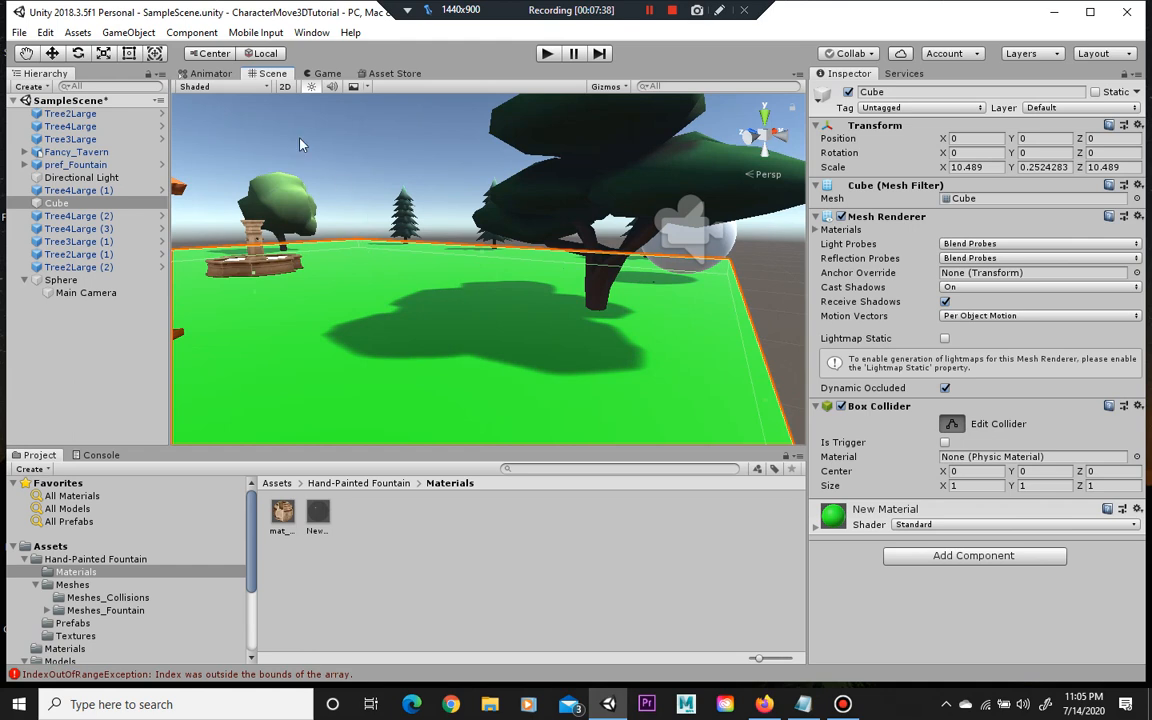
{"action": "left_click", "coordinate": [311, 86]}
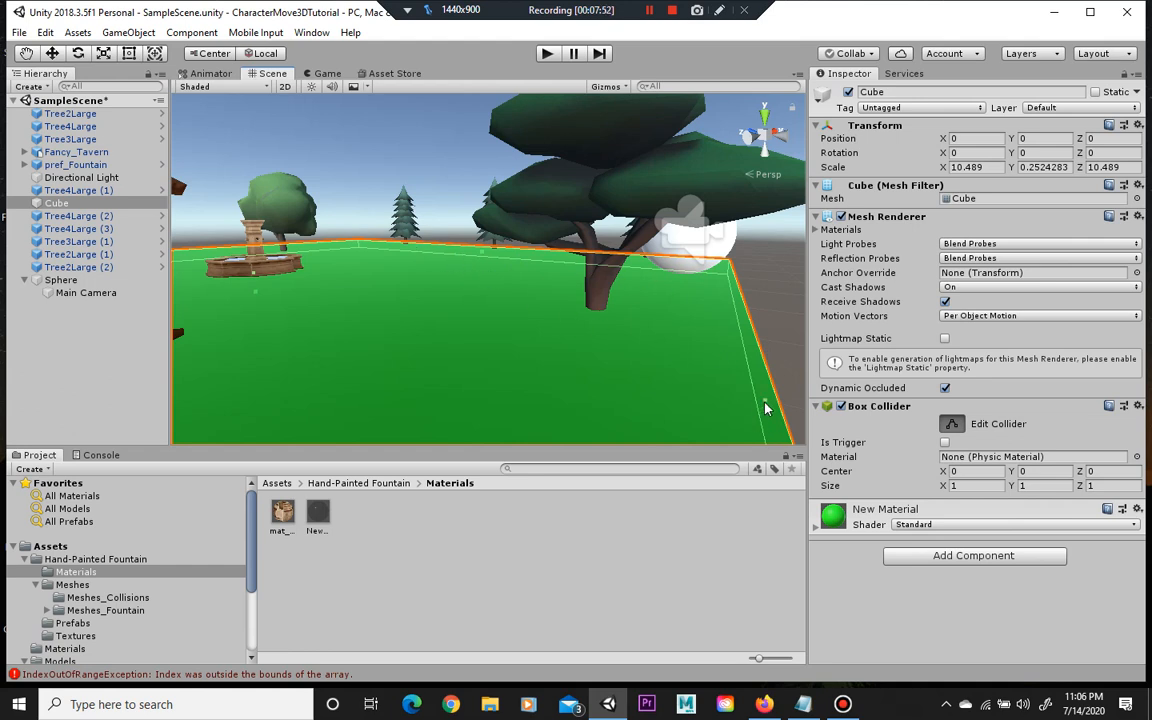
- Try resizing the Cube's Box Collider to about 0.998 in Z and about 1.669 in Y, undoing each change
{"action": "mouse_move", "coordinate": [765, 405]}
{"action": "left_mouse_down"}
{"action": "mouse_move", "coordinate": [620, 408]}
{"action": "mouse_move", "coordinate": [760, 404]}
{"action": "left_mouse_up"}
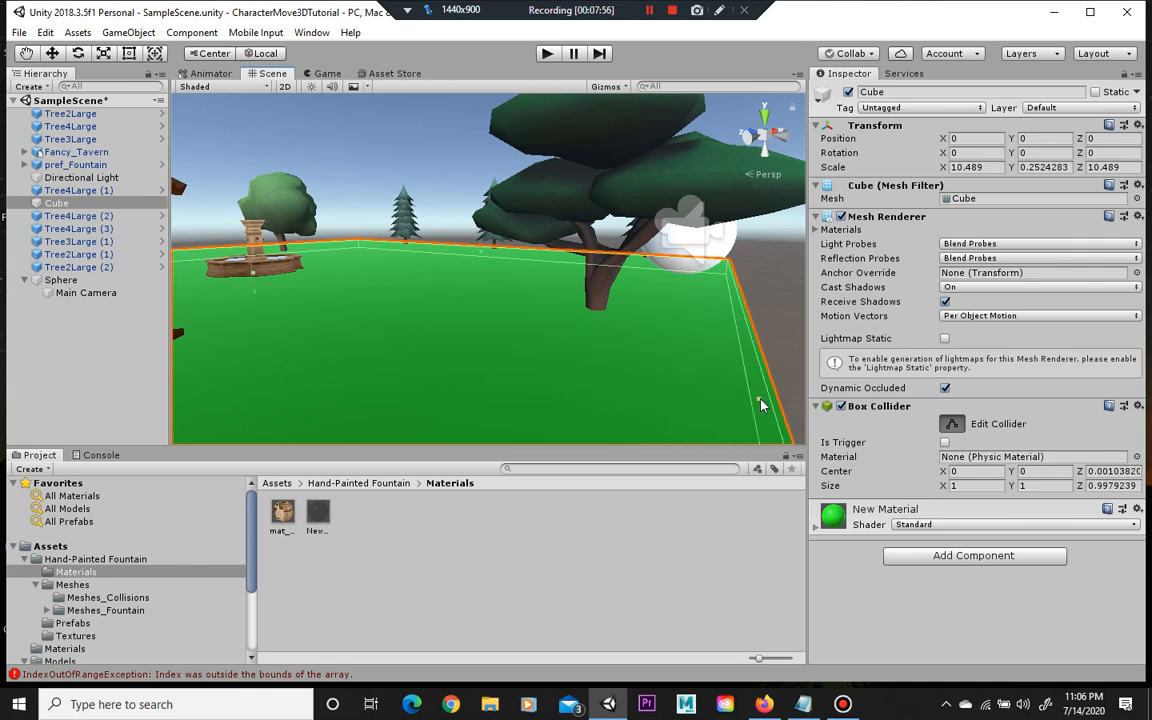
{"action": "key", "text": "ctrl+z"}
{"action": "left_click_drag", "start_coordinate": [478, 258], "coordinate": [497, 285], "text": "alt"}
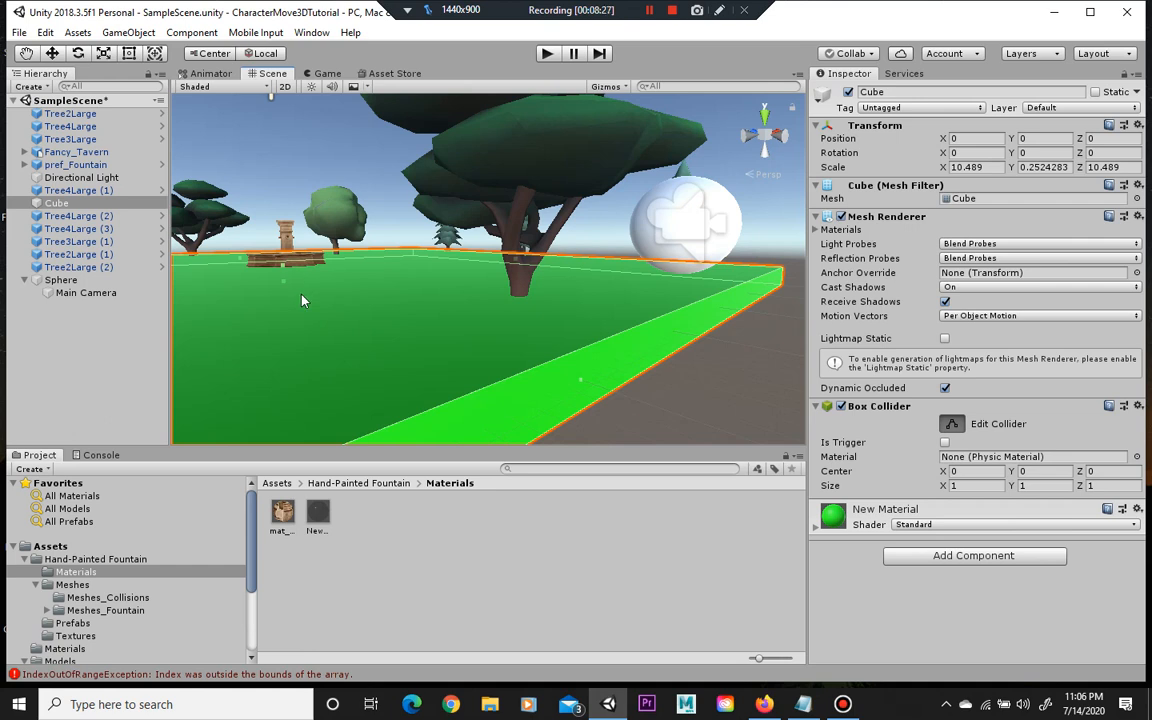
{"action": "left_click_drag", "start_coordinate": [282, 272], "coordinate": [279, 260]}
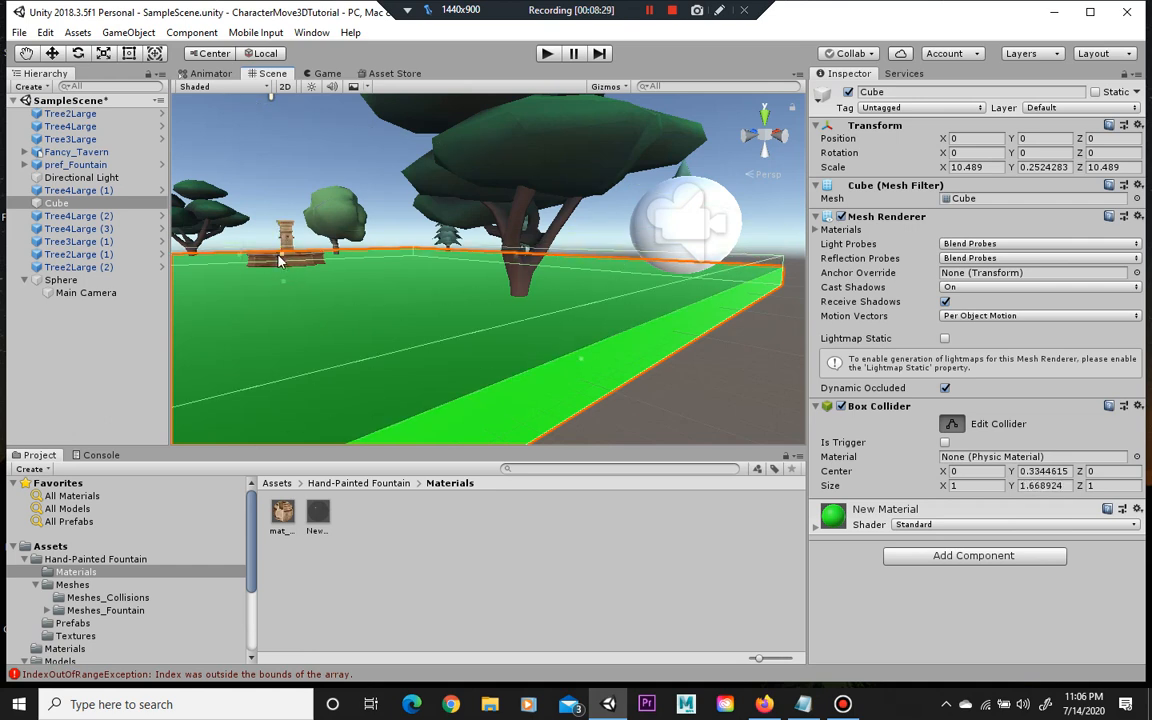
{"action": "key", "text": "ctrl+z"}
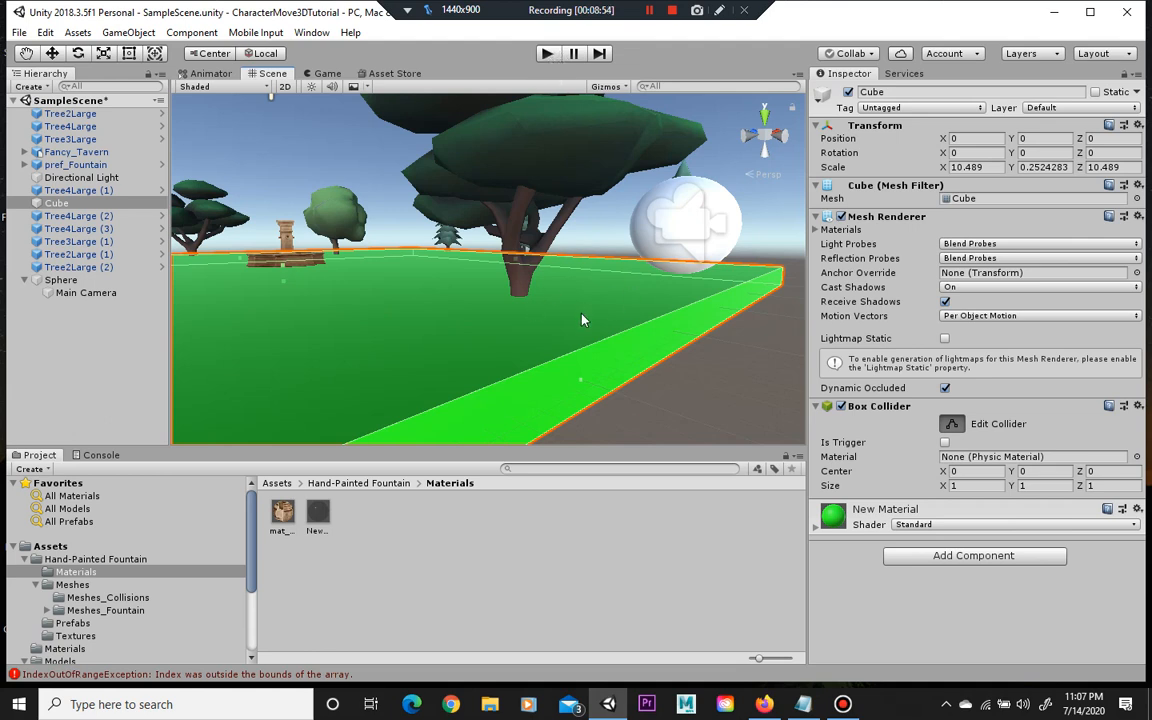
- Run the scene in play mode and move the Sphere forward and sideways past the fountain and the trees
{"action": "left_click", "coordinate": [548, 54]}
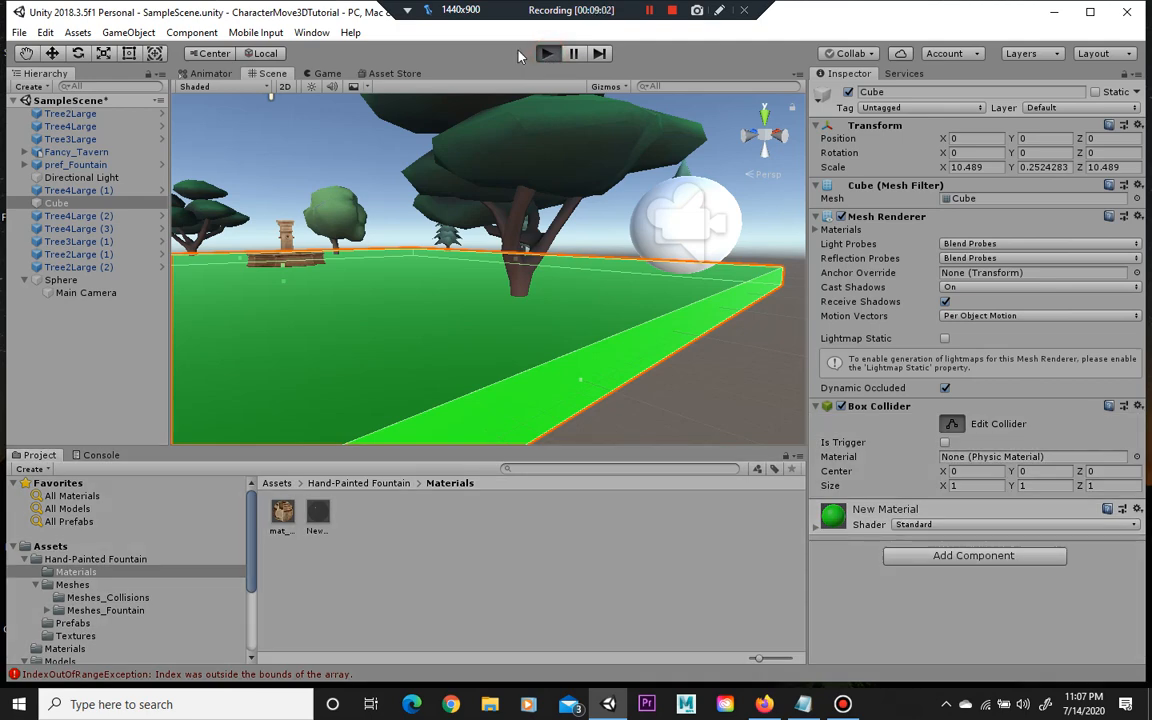
{"action": "left_click", "coordinate": [548, 54]}
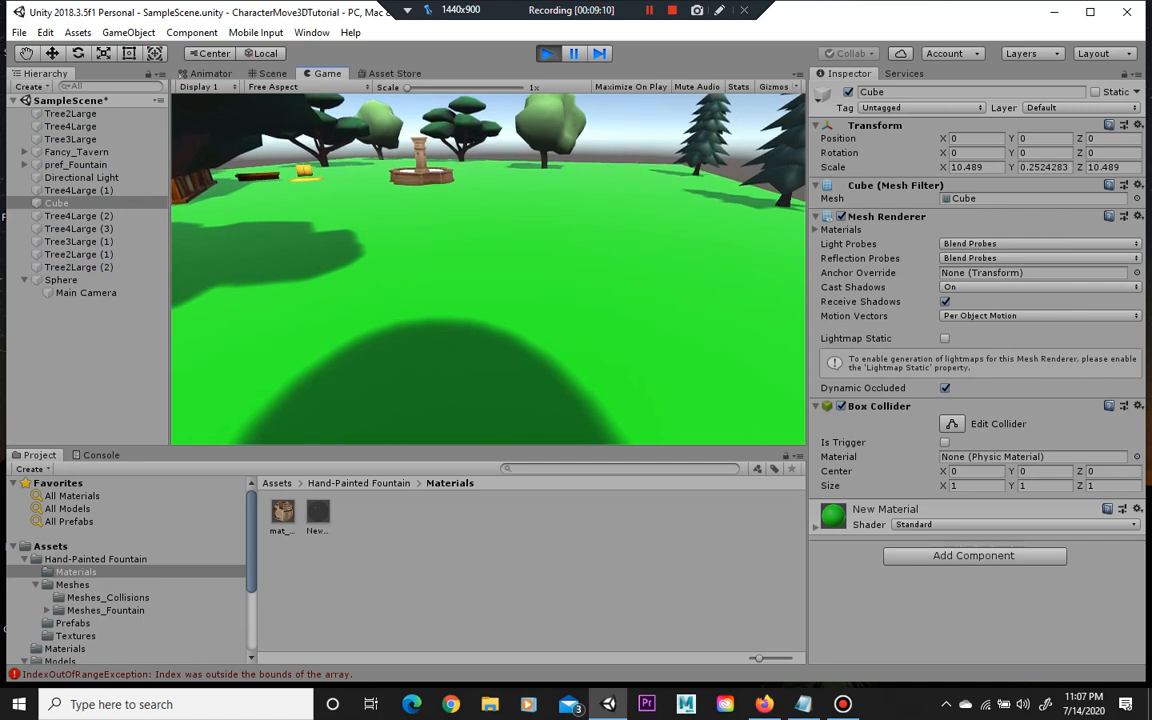
{"action": "key", "text": "w"}
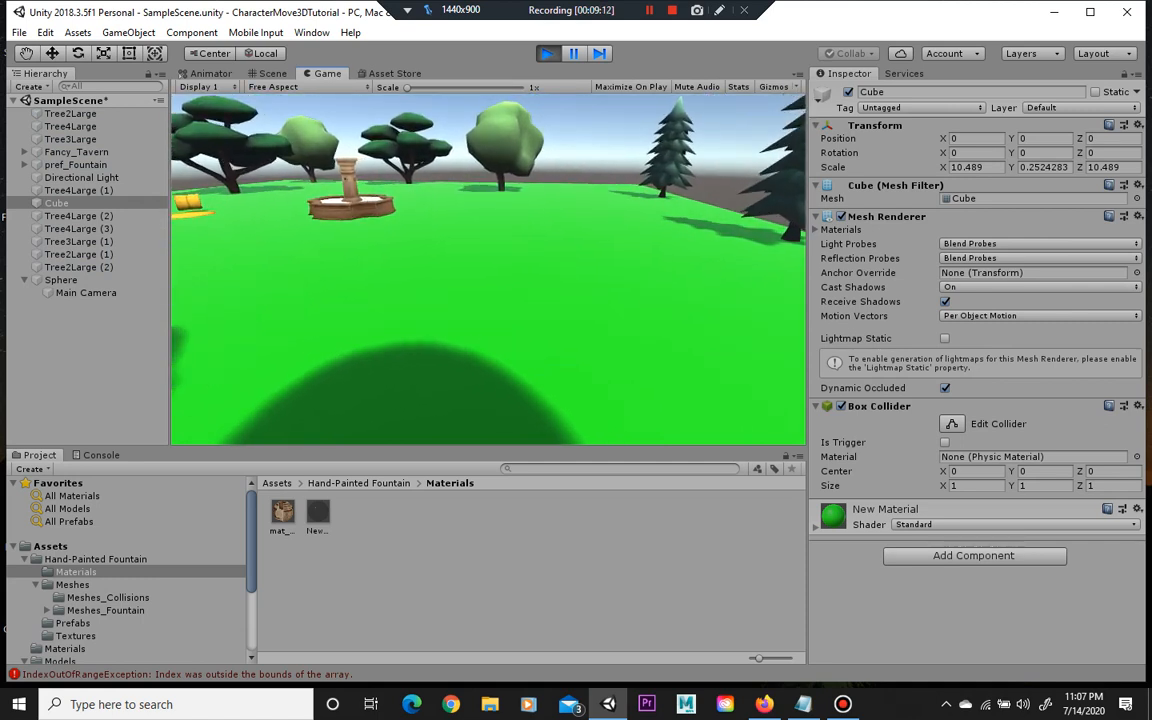
{"action": "key", "text": "a"}
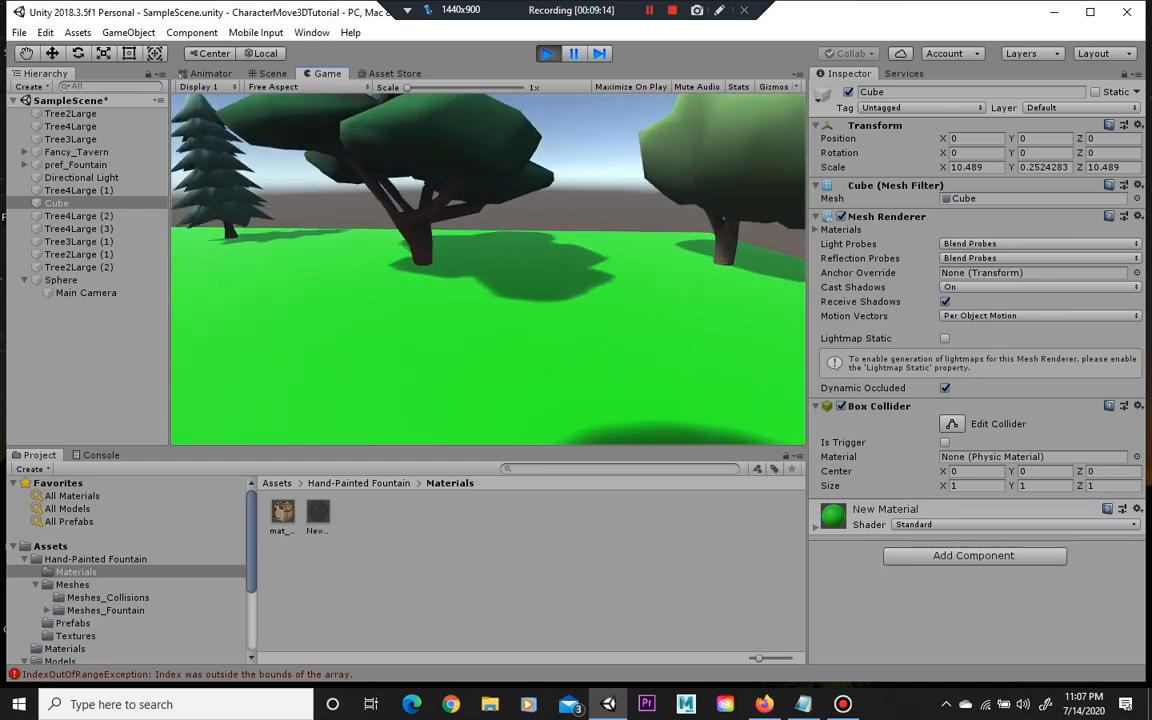
{"action": "key", "text": "w"}
{"action": "key", "text": "a"}
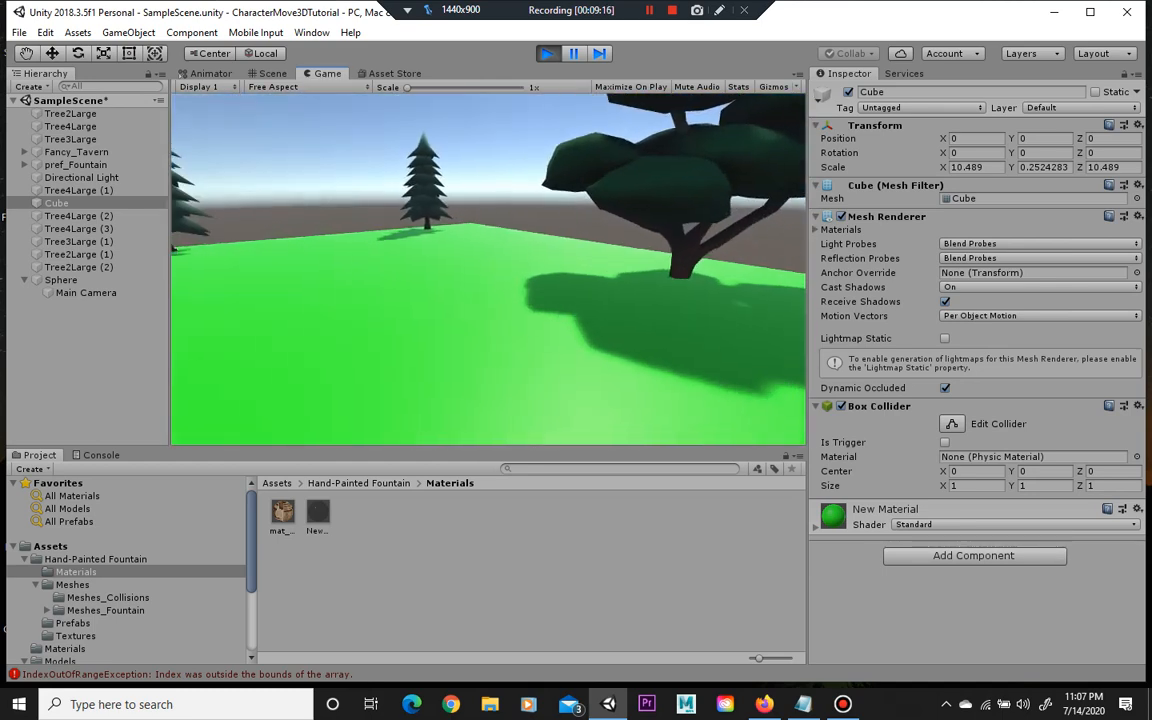
{"action": "key", "text": "a"}
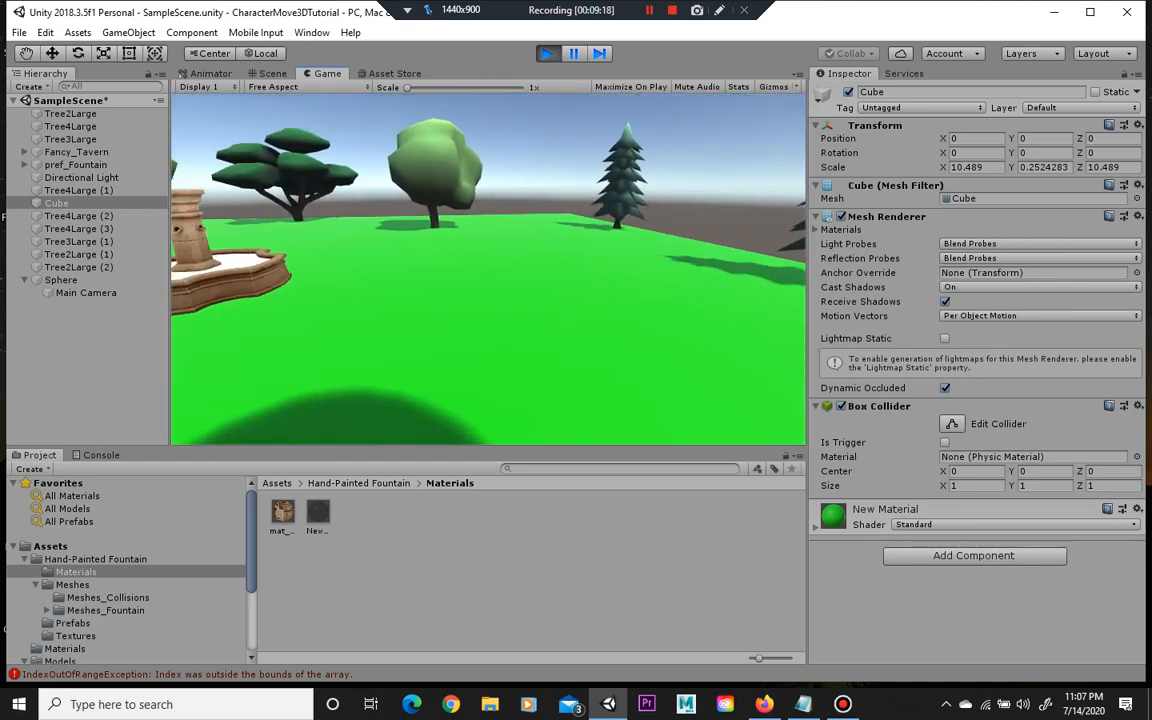
{"action": "key", "text": "w"}
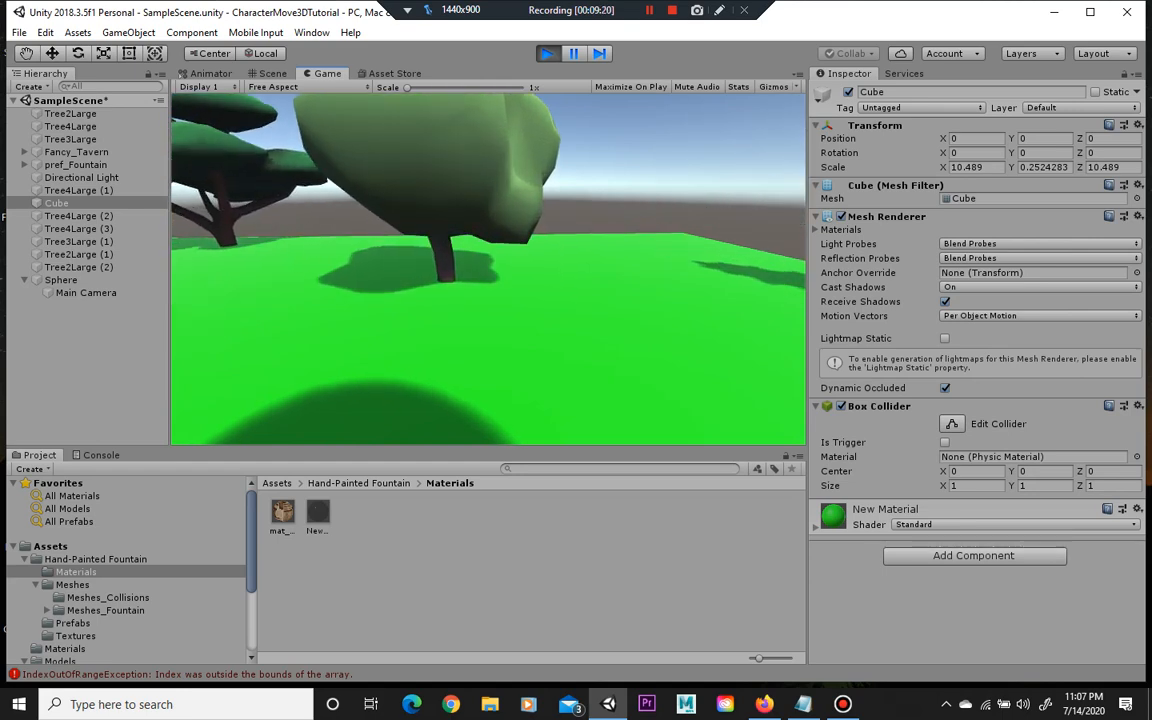
- Test moving the Sphere back and forth and jumping near the fountain facing the tavern, and stop play mode
{"action": "key", "text": "d"}
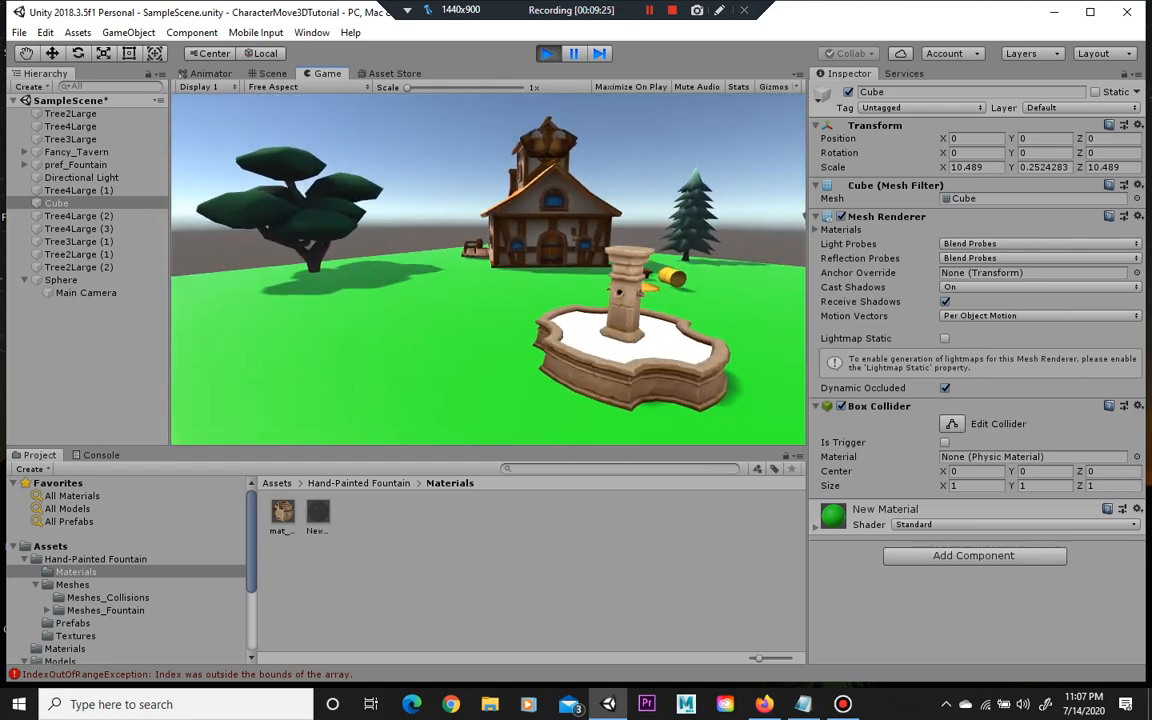
{"action": "key", "text": "w"}
{"action": "key", "text": "s"}
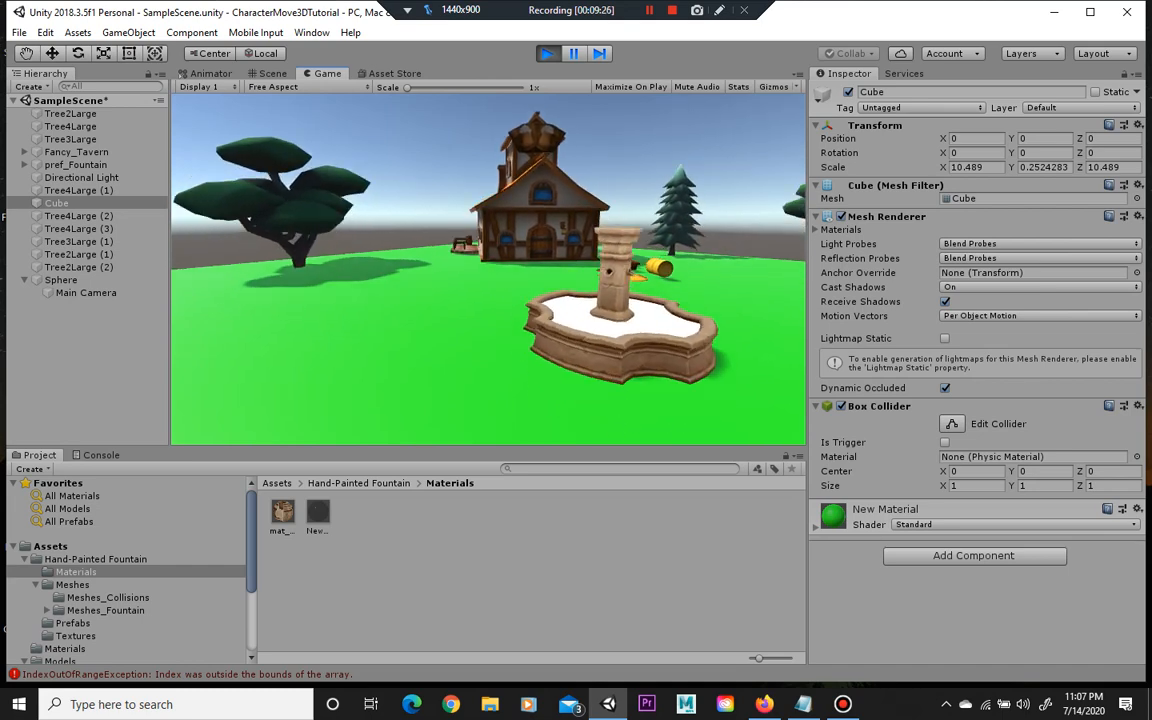
{"action": "key", "text": "space"}
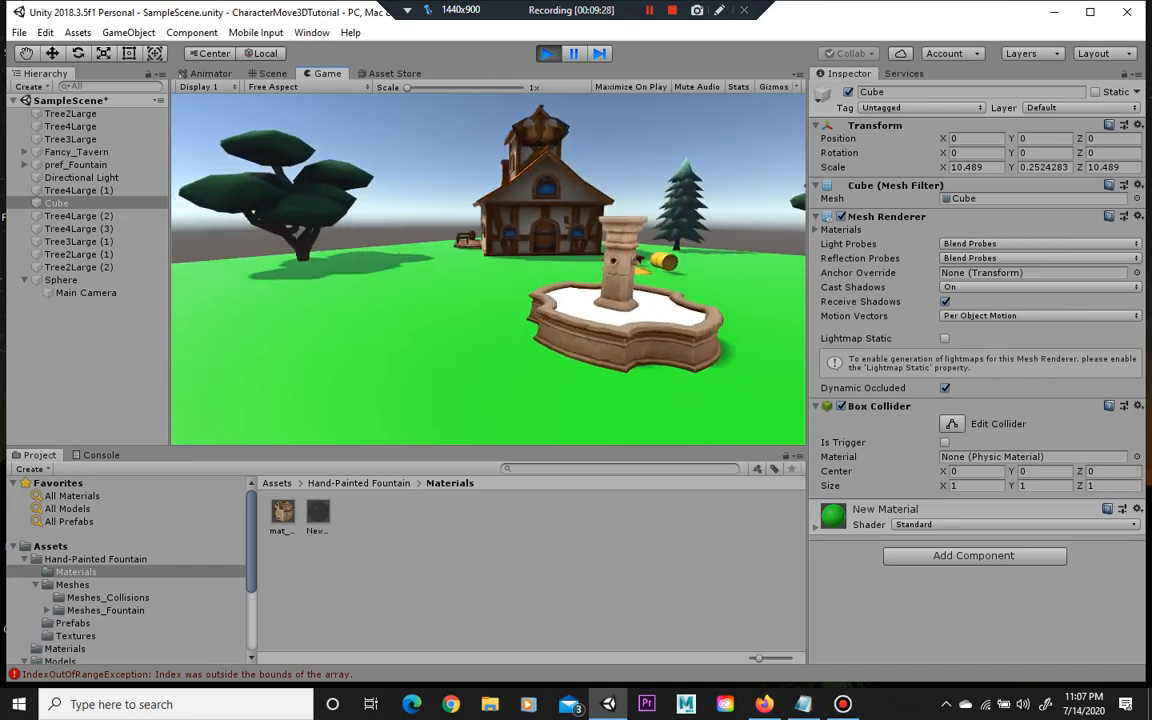
{"action": "left_click", "coordinate": [547, 53]}
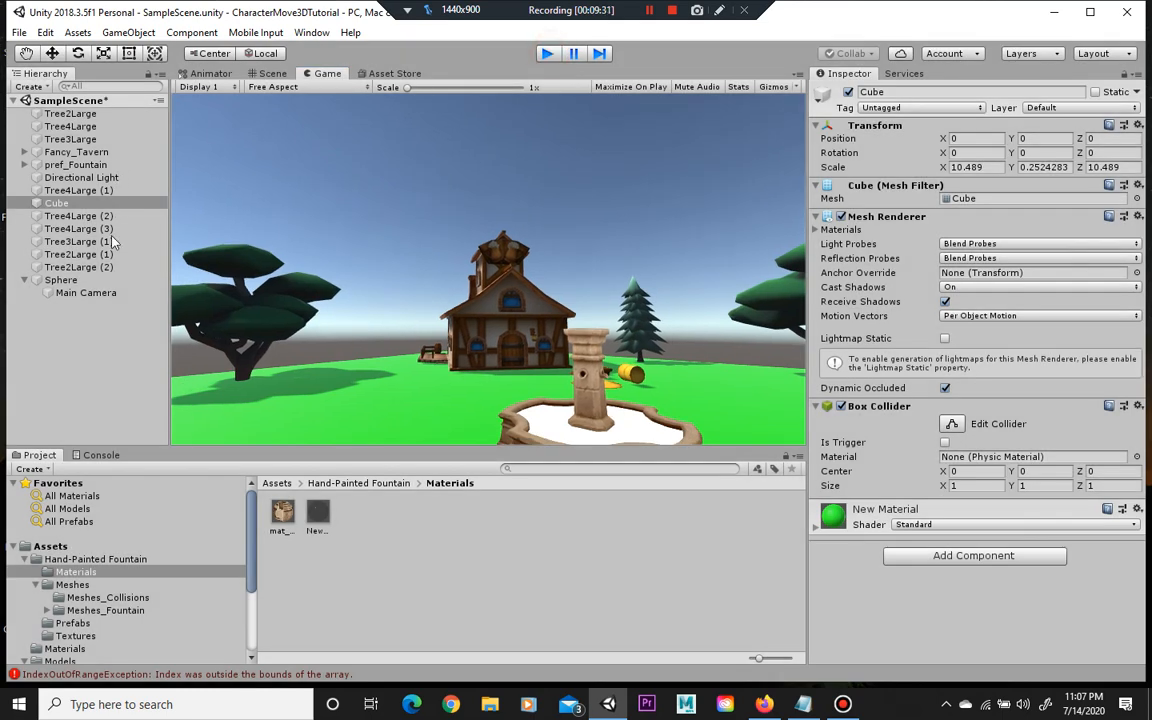
- Examine the Sphere's components, down to the Gravity Multiplier of its First Person Controller script
{"action": "left_click", "coordinate": [62, 280]}
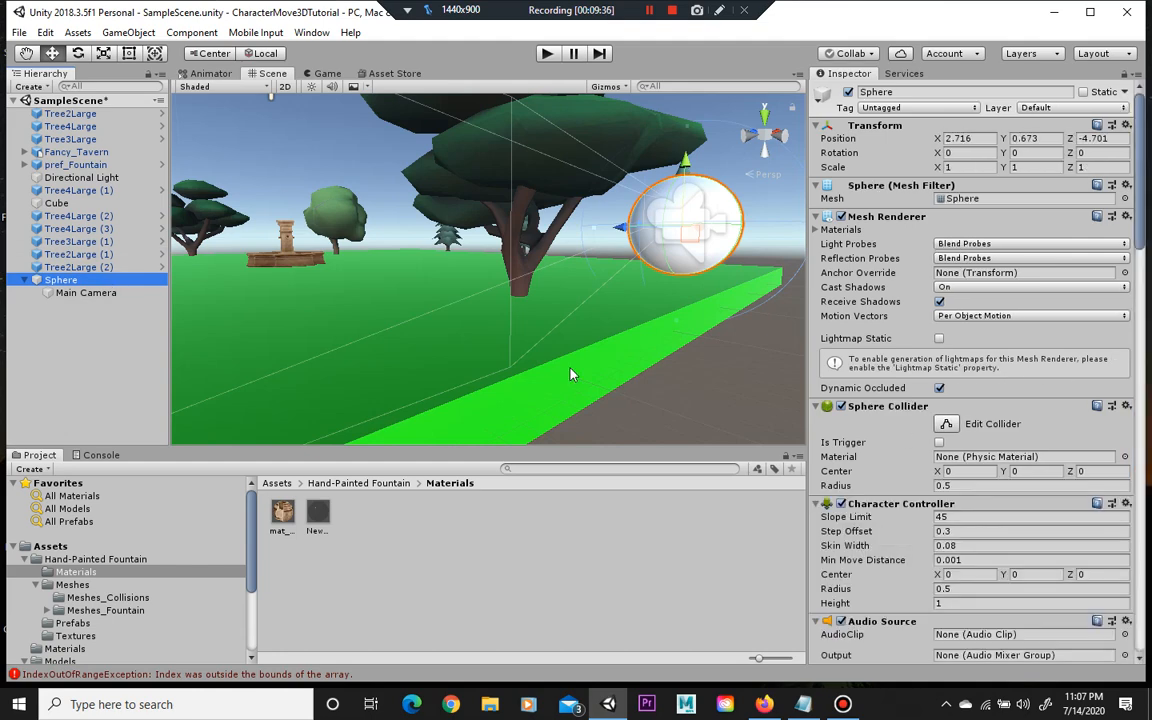
{"action": "scroll", "coordinate": [908, 438], "scroll_direction": "down", "scroll_amount": 3}
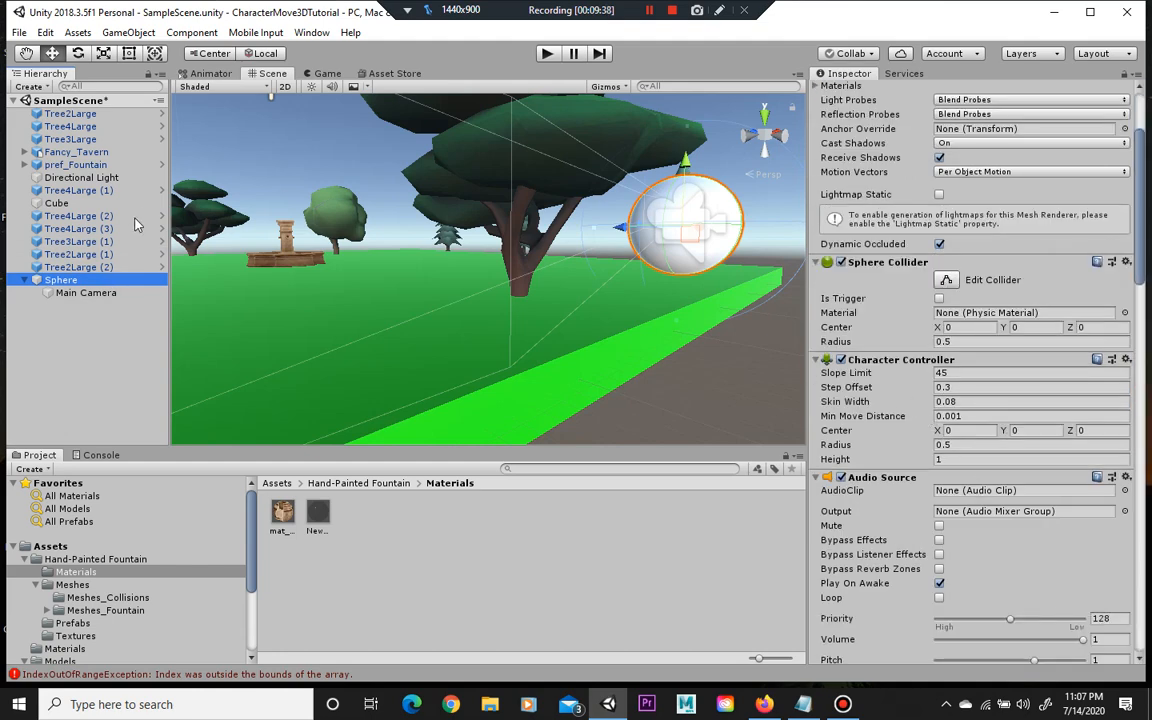
{"action": "scroll", "coordinate": [977, 376], "scroll_direction": "down", "scroll_amount": 6}
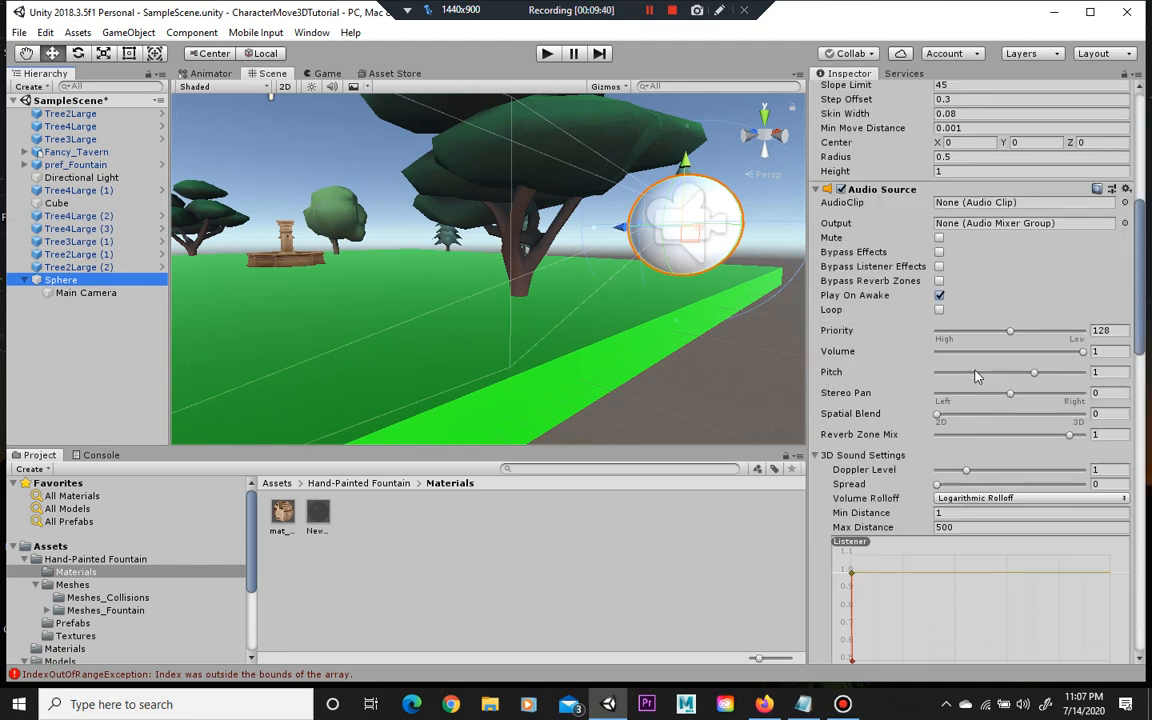
{"action": "scroll", "coordinate": [977, 376], "scroll_direction": "down", "scroll_amount": 15}
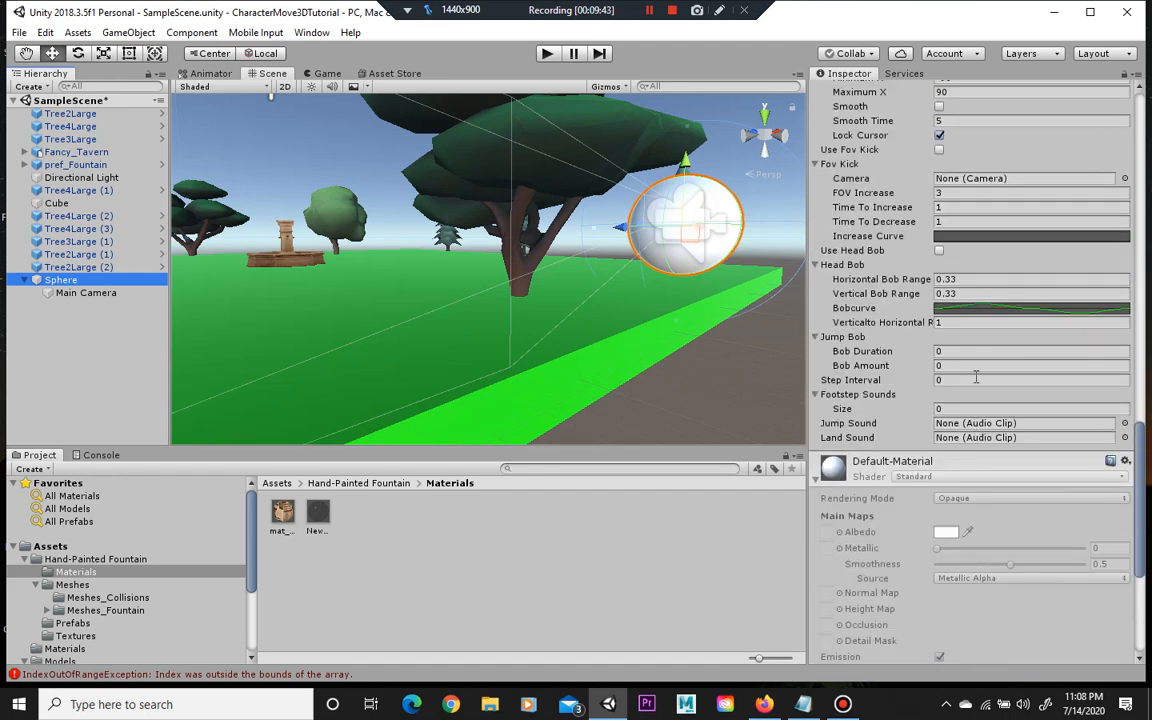
{"action": "scroll", "coordinate": [976, 378], "scroll_direction": "up", "scroll_amount": 4}
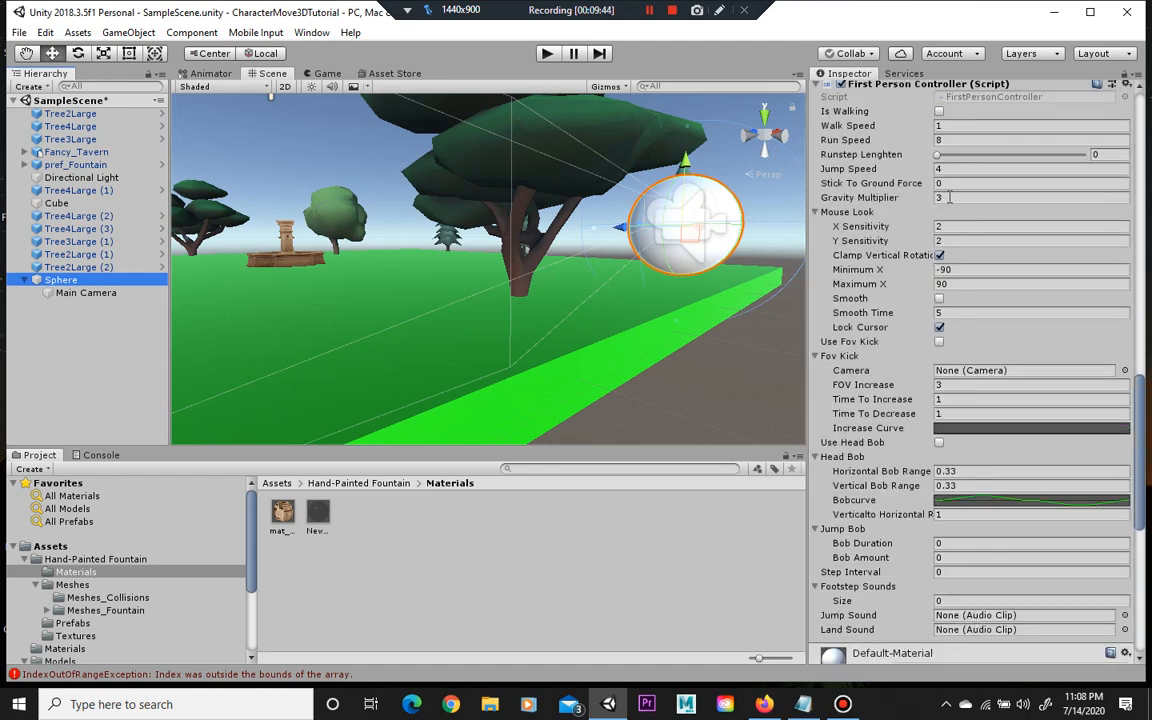
{"action": "left_click", "coordinate": [950, 197]}
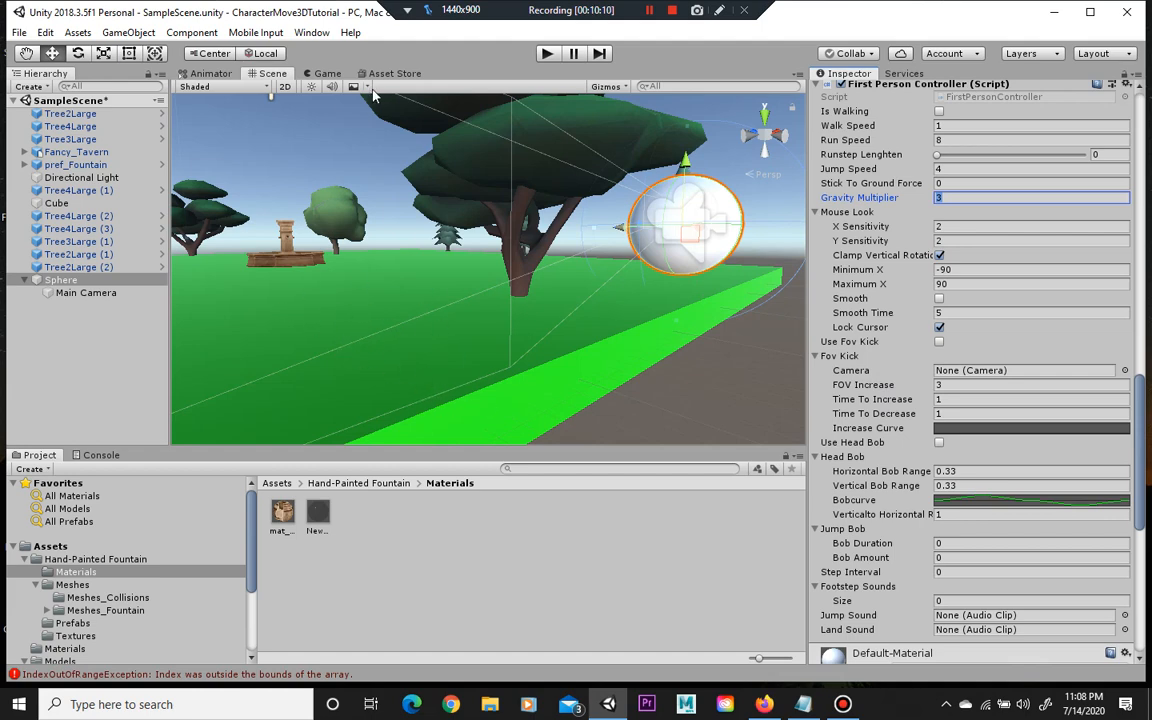
- Turn scene lighting back on in the Scene view and review the Main Camera's components
{"action": "left_click", "coordinate": [311, 86]}
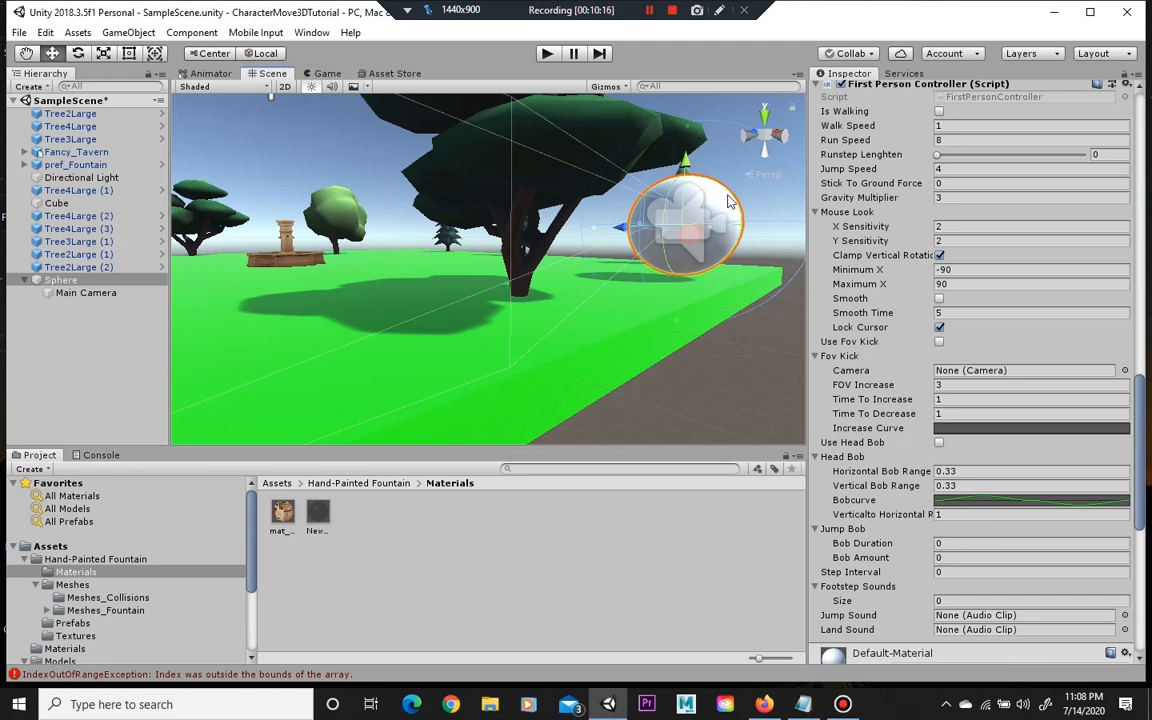
{"action": "left_click", "coordinate": [72, 293]}
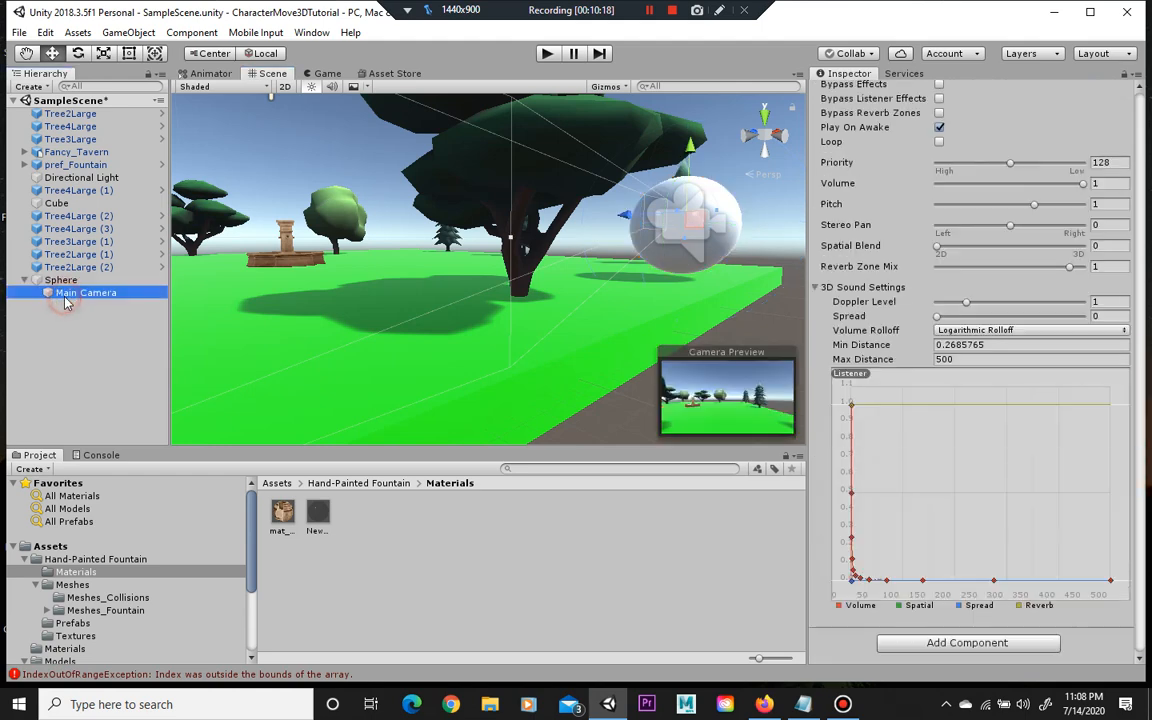
{"action": "scroll", "coordinate": [897, 308], "scroll_direction": "up", "scroll_amount": 10}
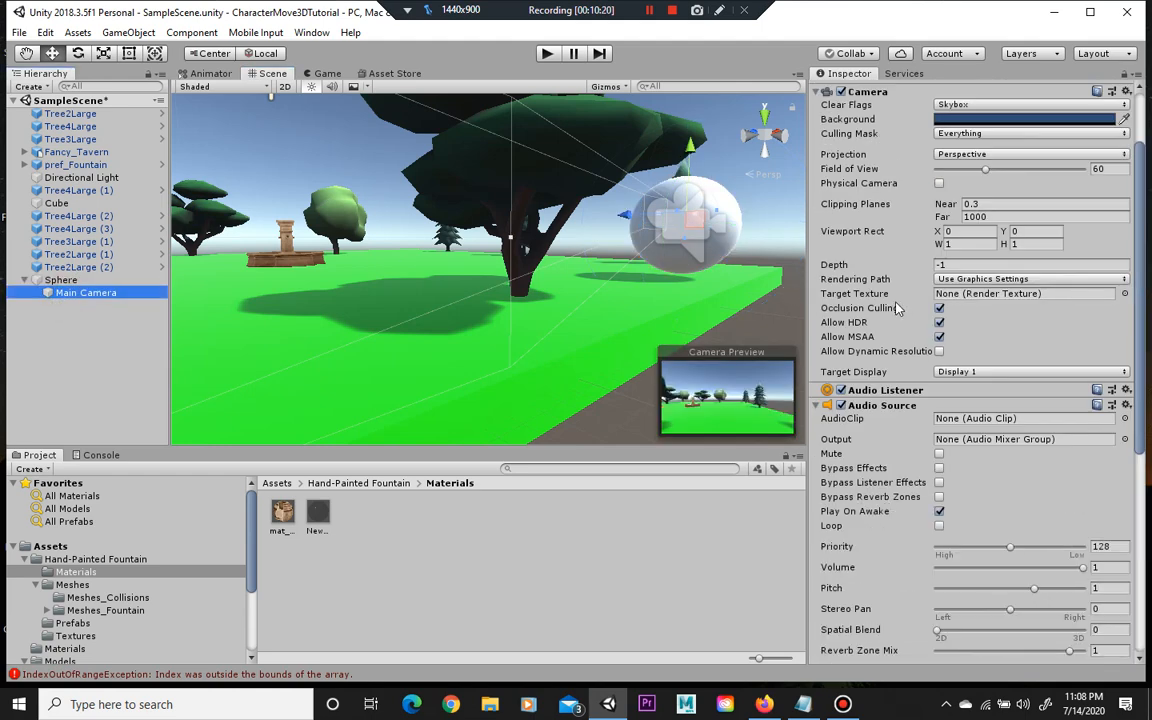
{"action": "scroll", "coordinate": [880, 325], "scroll_direction": "up", "scroll_amount": 2}
- Review the Sphere's First Person Controller settings and inspect the Sphere on the ground from several sides
{"action": "left_click", "coordinate": [139, 282]}
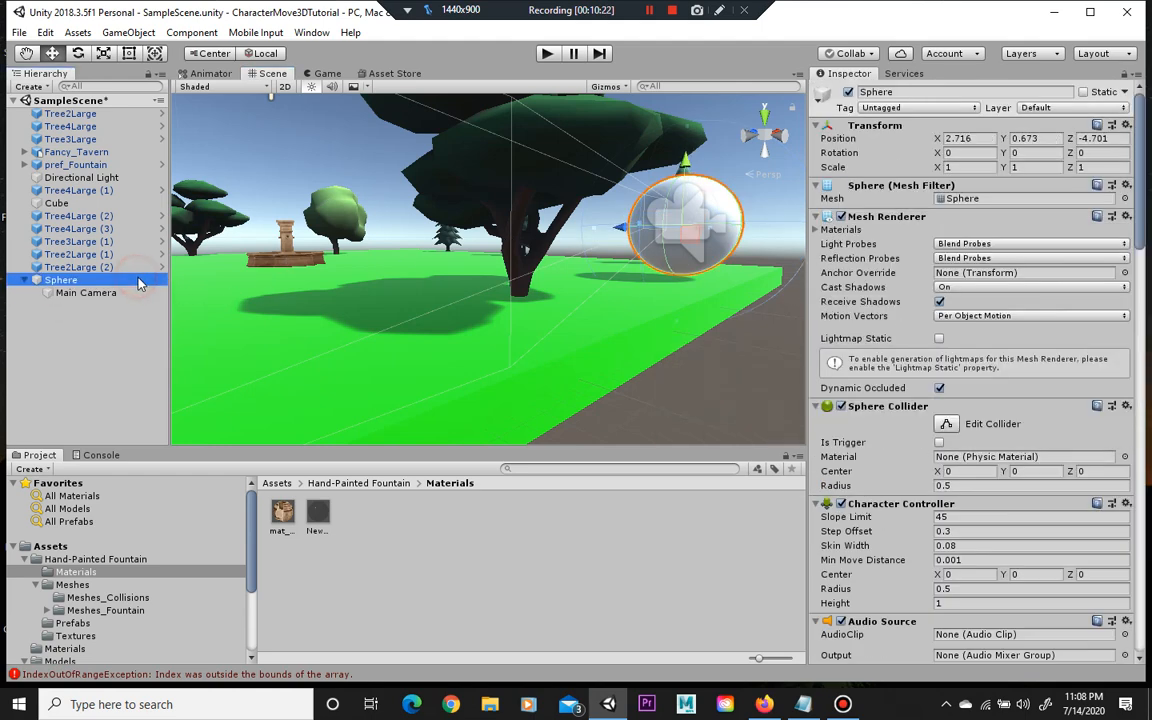
{"action": "scroll", "coordinate": [880, 410], "scroll_direction": "down", "scroll_amount": 15}
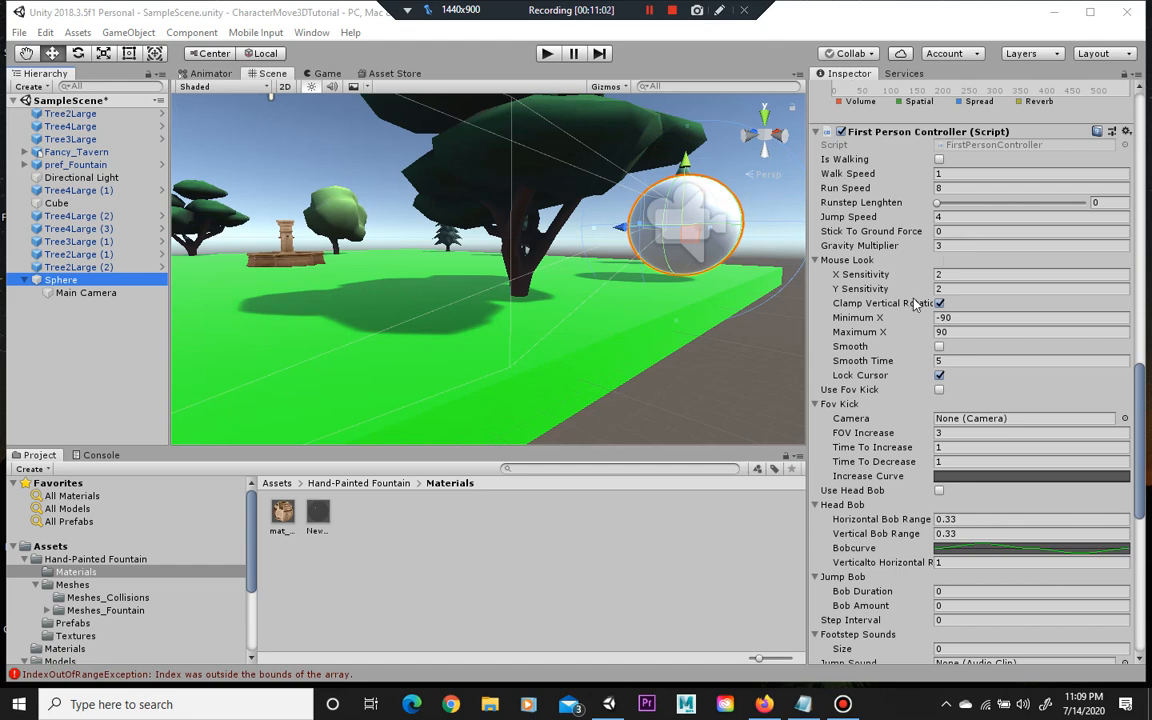
{"action": "scroll", "coordinate": [918, 308], "scroll_direction": "down", "scroll_amount": 7}
{"action": "scroll", "coordinate": [920, 310], "scroll_direction": "up", "scroll_amount": 3}
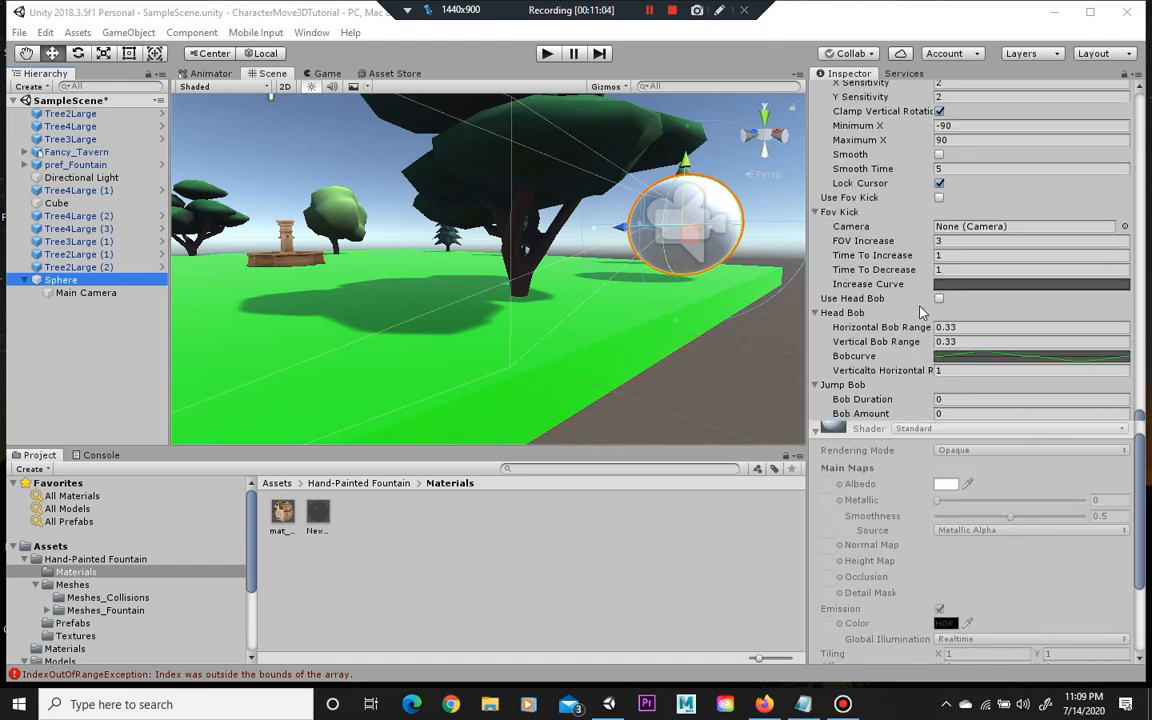
{"action": "scroll", "coordinate": [920, 312], "scroll_direction": "up", "scroll_amount": 3}
{"action": "scroll", "coordinate": [920, 312], "scroll_direction": "up", "scroll_amount": 1}
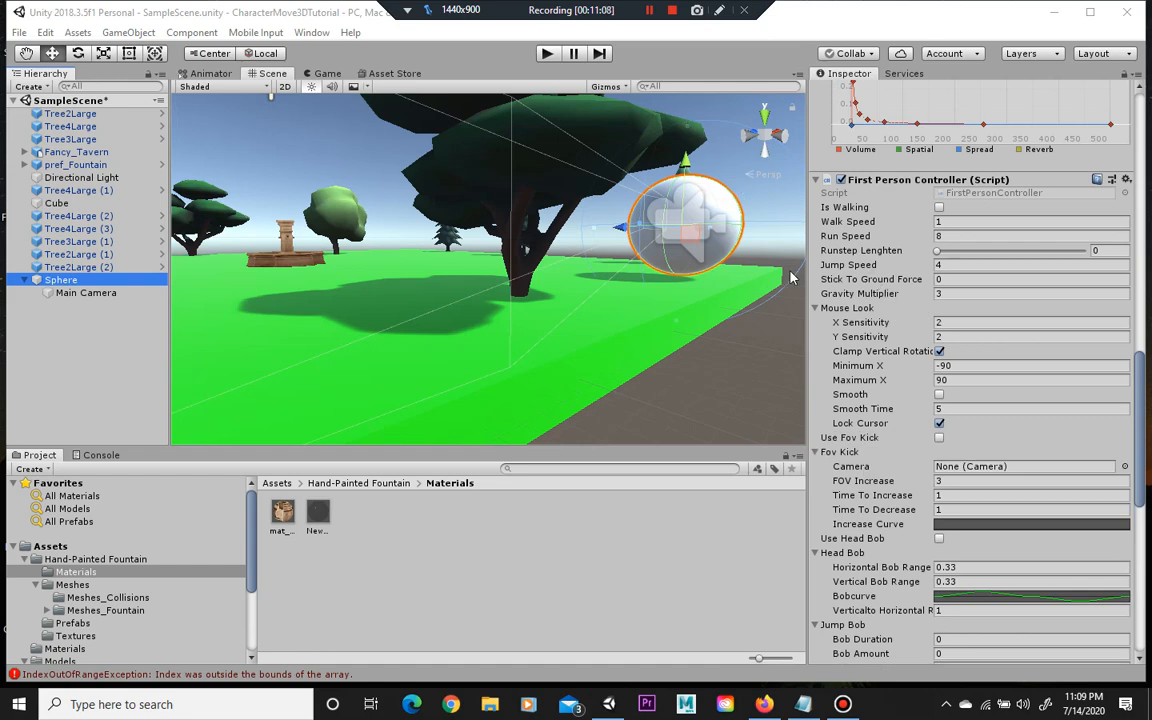
{"action": "left_click_drag", "start_coordinate": [742, 257], "coordinate": [580, 258], "text": "alt"}
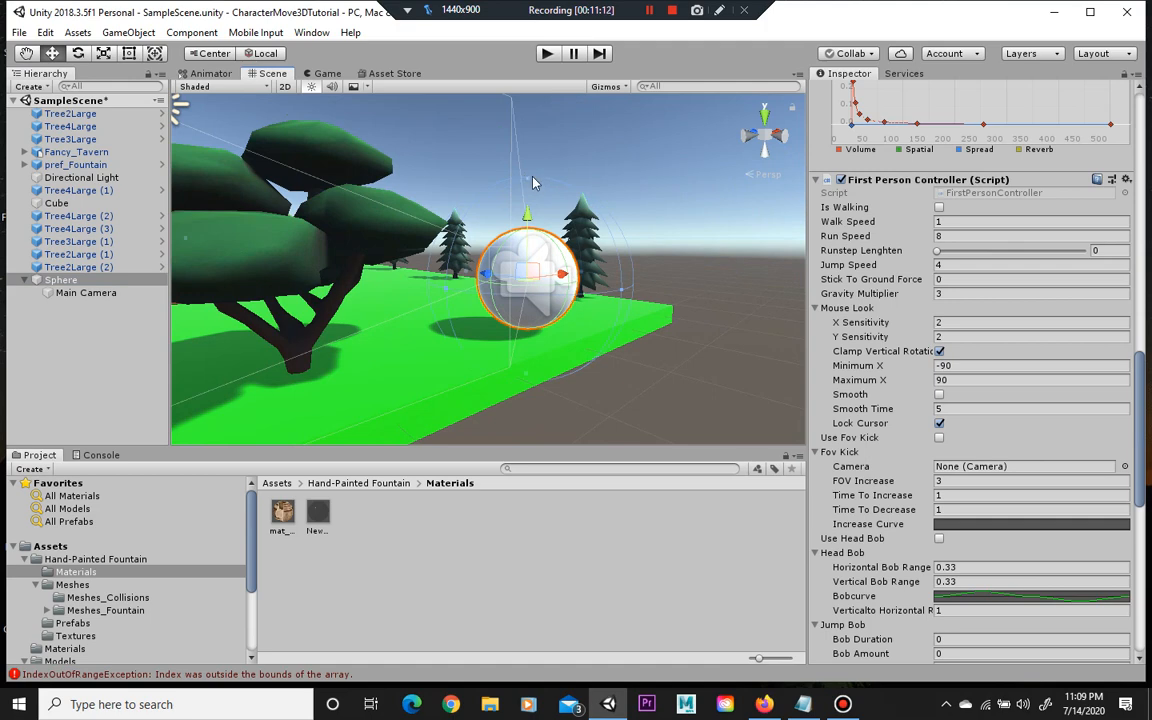
{"action": "left_click_drag", "start_coordinate": [572, 254], "coordinate": [573, 217], "text": "alt"}
{"action": "scroll", "coordinate": [573, 222], "scroll_direction": "up", "scroll_amount": 2}
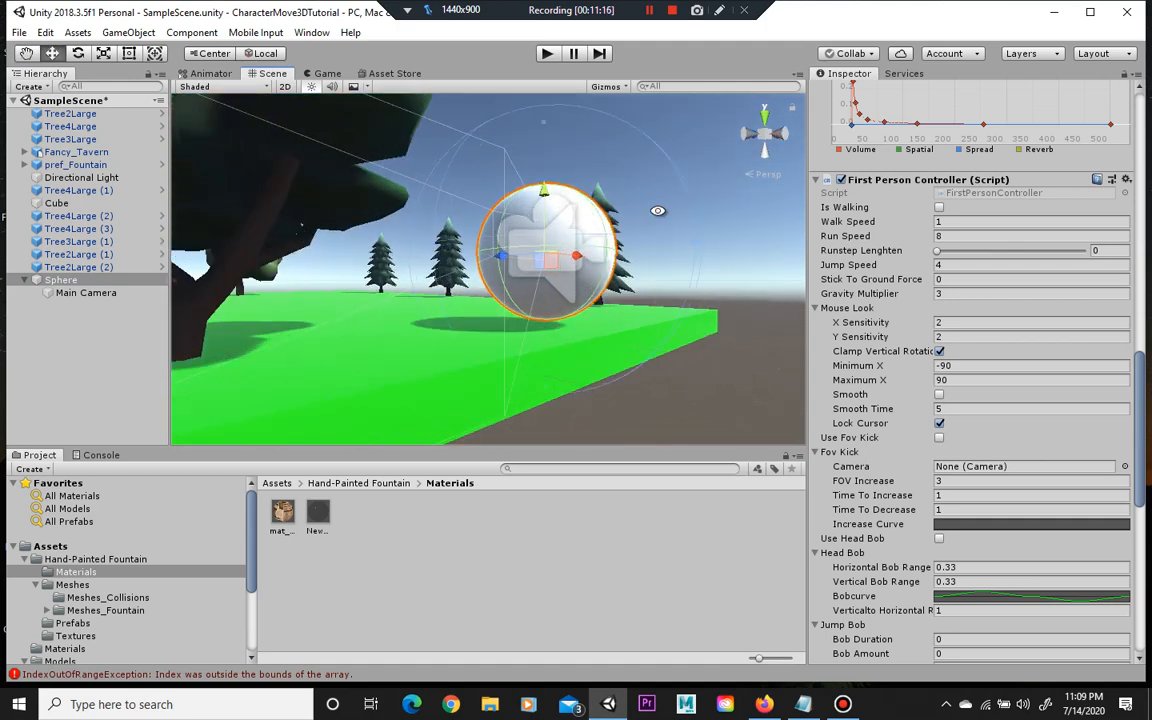
{"action": "left_click_drag", "start_coordinate": [659, 211], "coordinate": [314, 241], "text": "alt"}
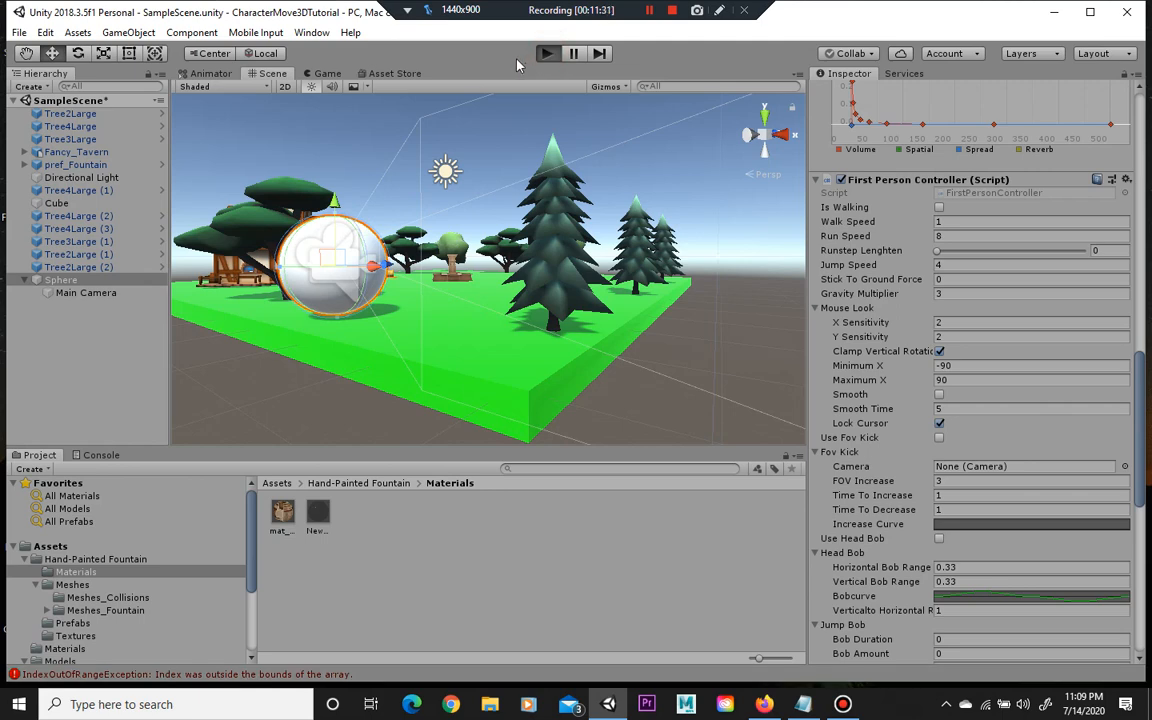
- Run the scene in play mode again and move the Sphere forward around the fountain, the trees and the tavern
{"action": "key", "text": "ctrl+p"}
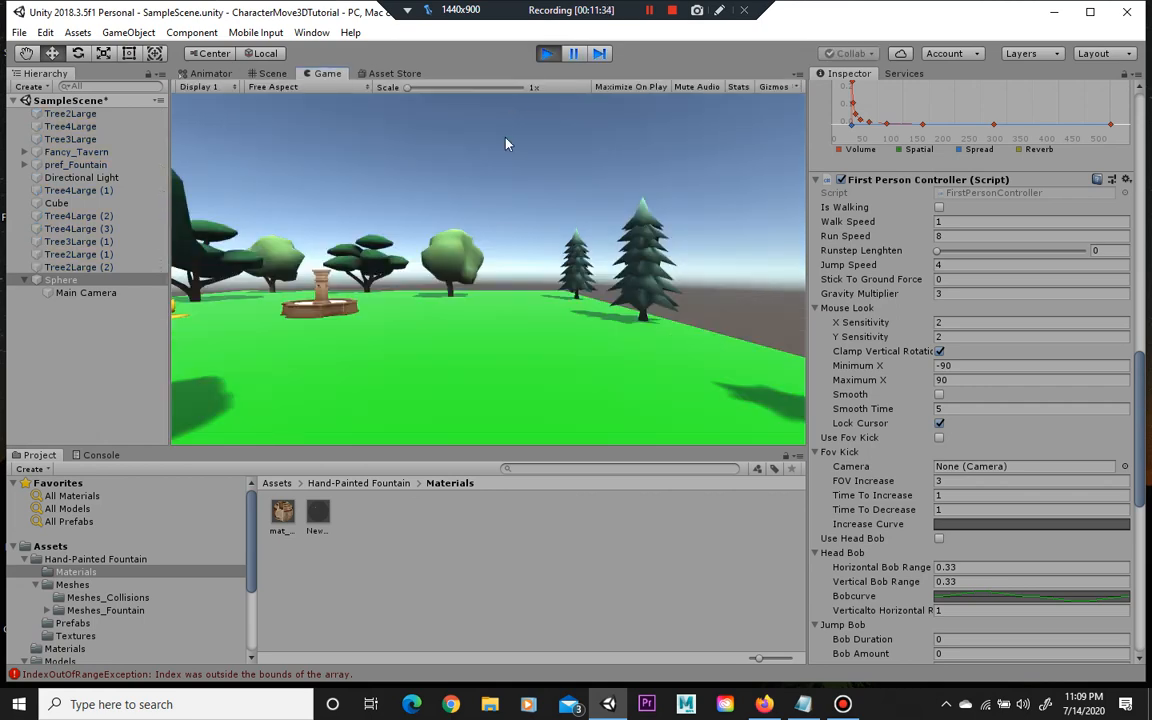
{"action": "left_click", "coordinate": [489, 310]}
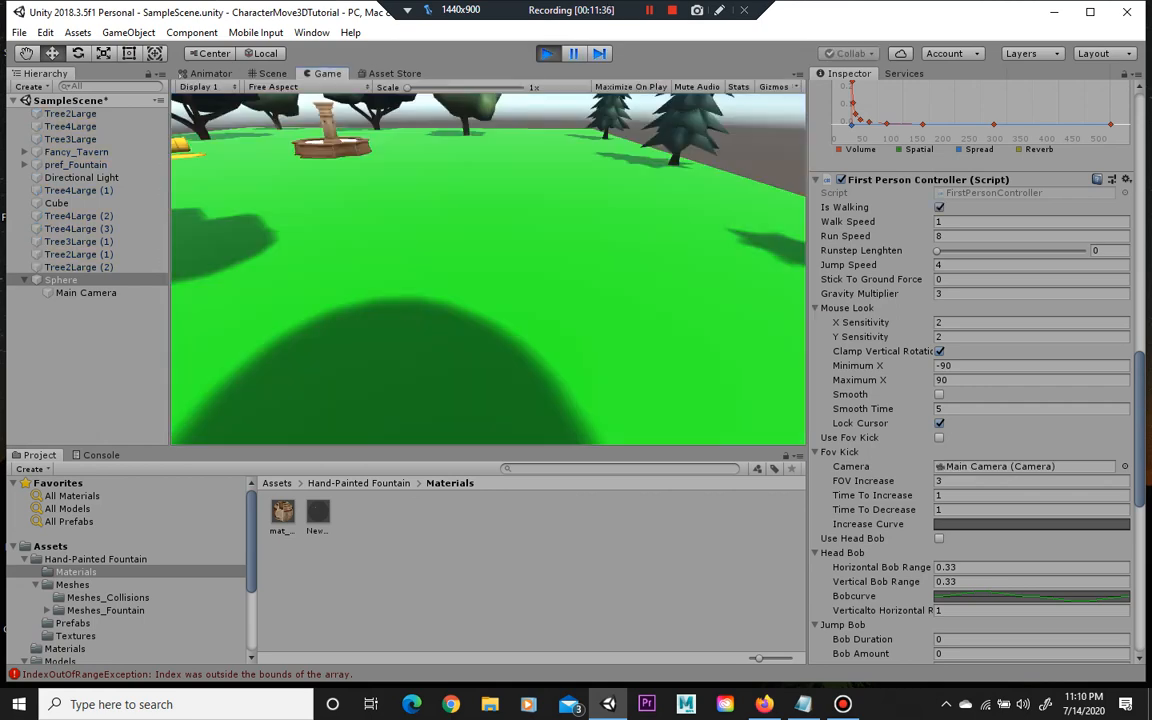
{"action": "key", "text": "w"}
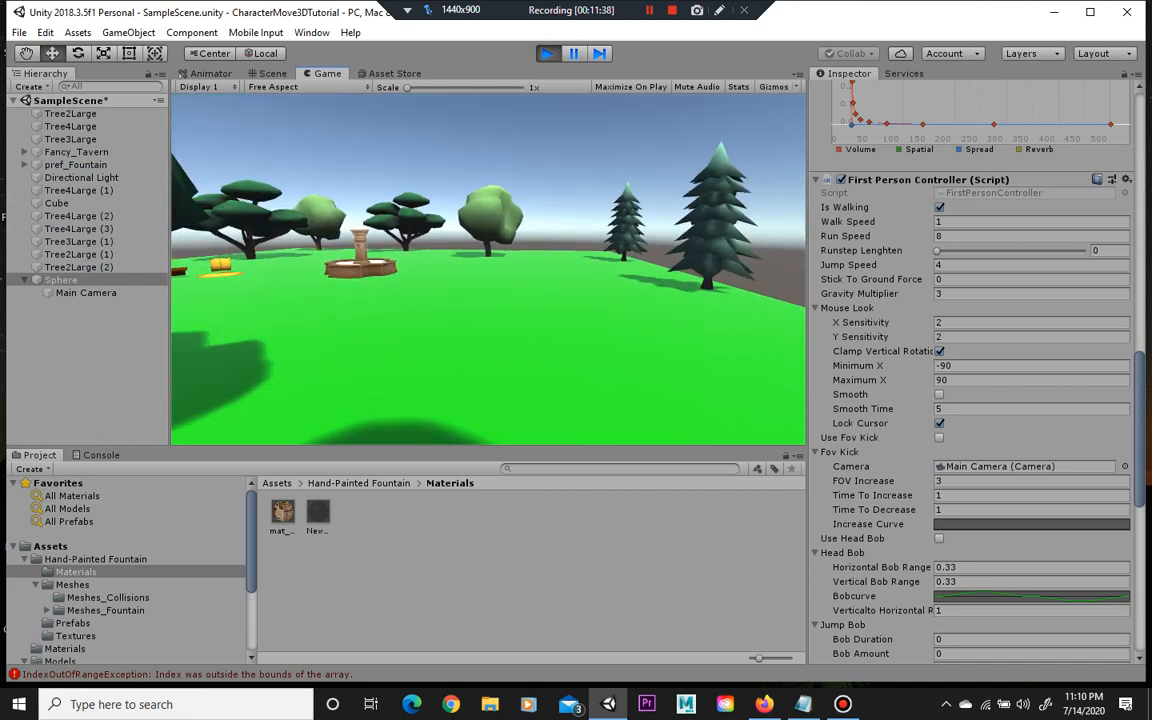
{"action": "key", "text": "w"}
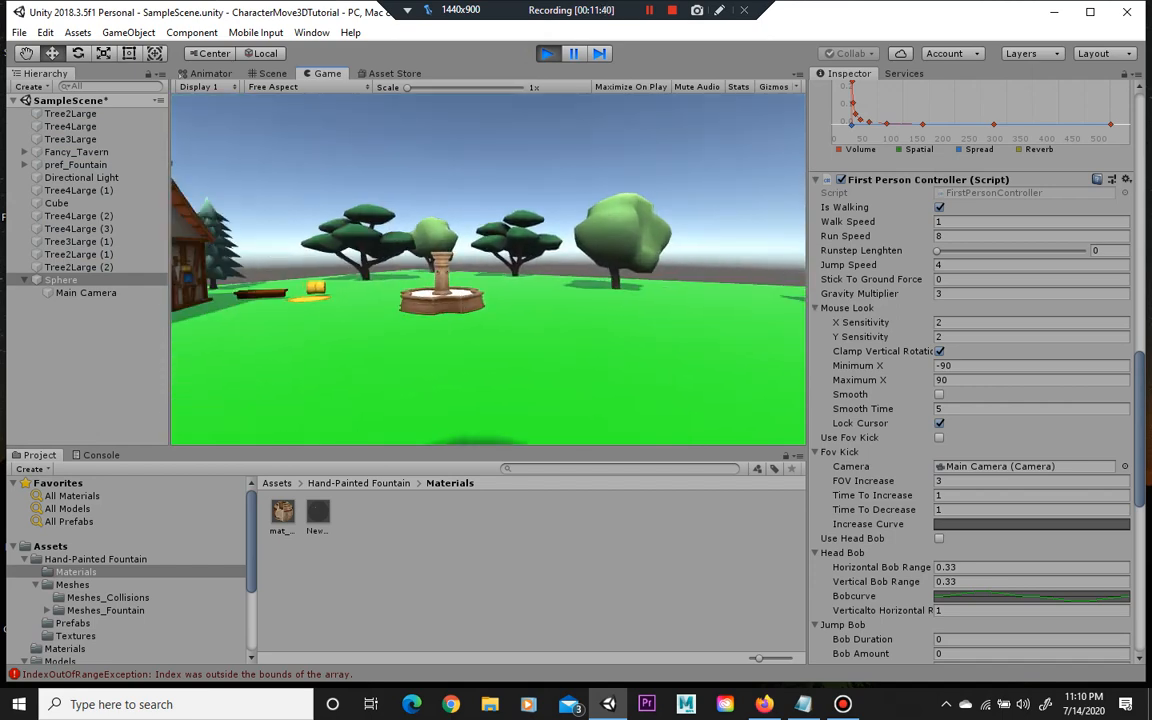
{"action": "key", "text": "w"}
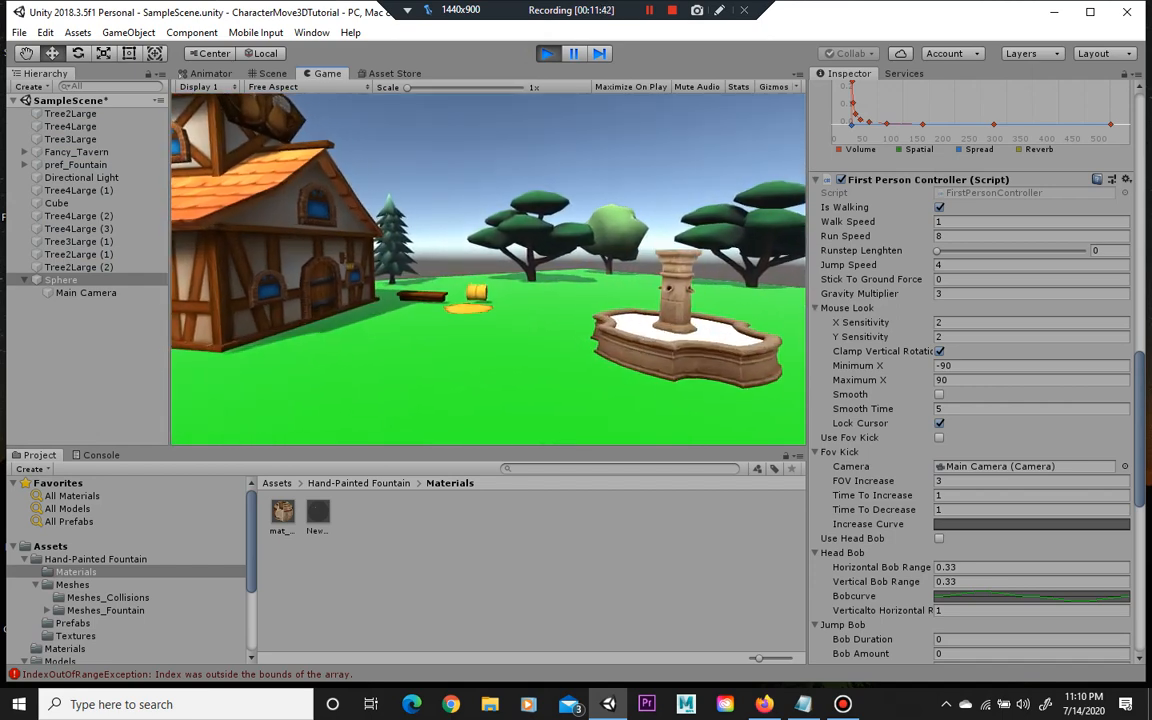
{"action": "key", "text": "w"}
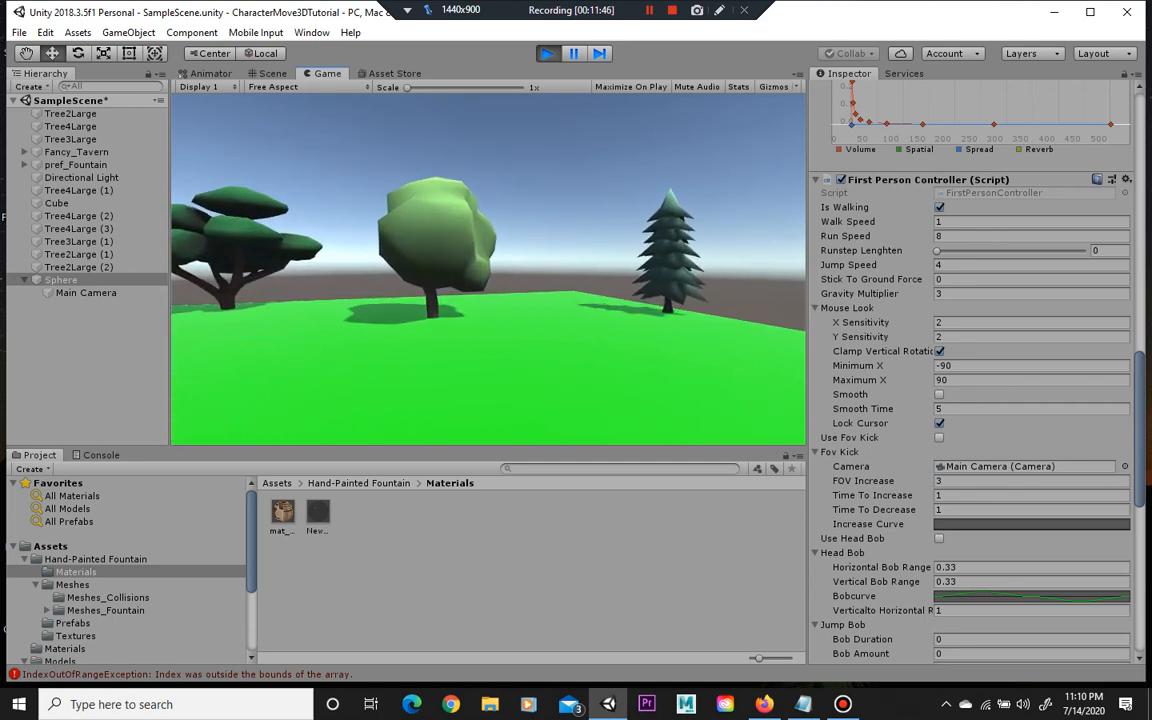
{"action": "key", "text": "w"}
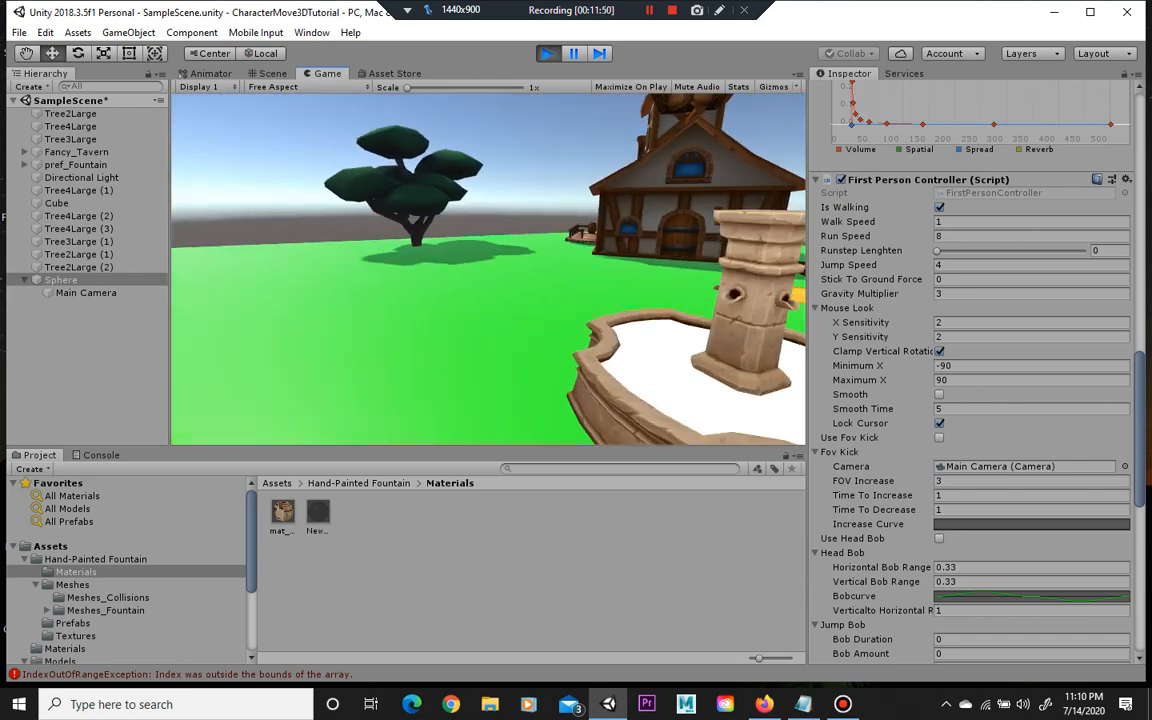
{"action": "key", "text": "w"}
{"action": "key", "text": "w"}
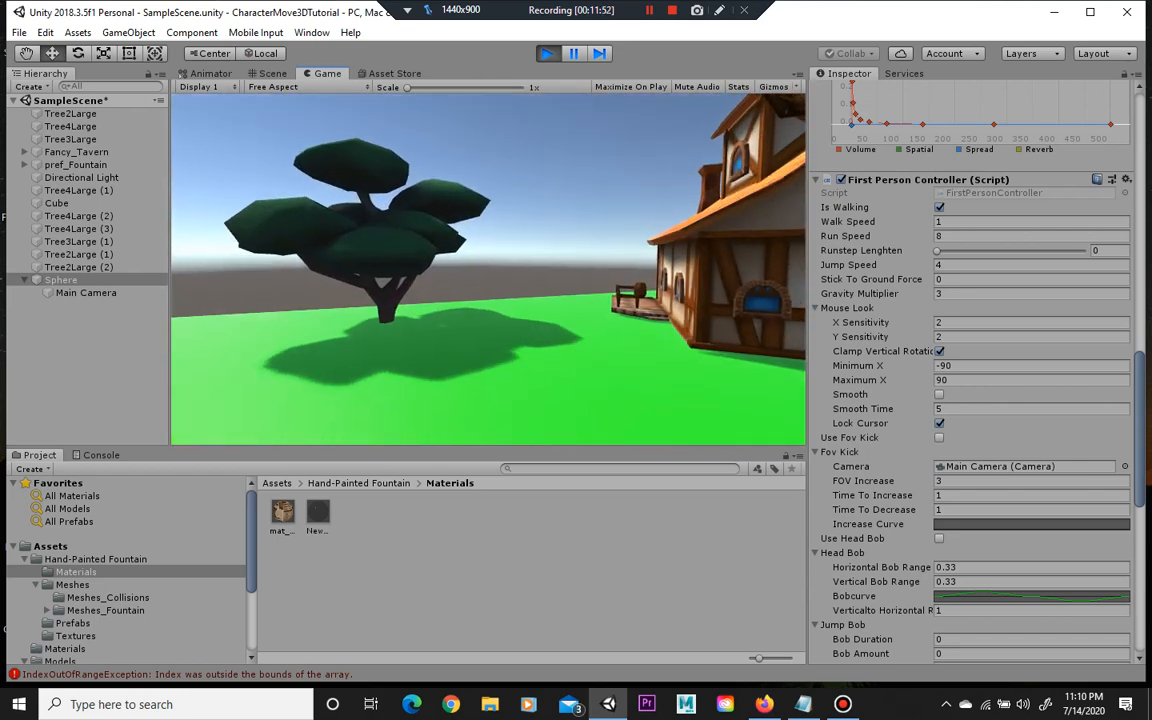
- Move the Sphere forward past the fountain and pine trees, and back it away from the fountain to test reverse movement
{"action": "key", "text": "w"}
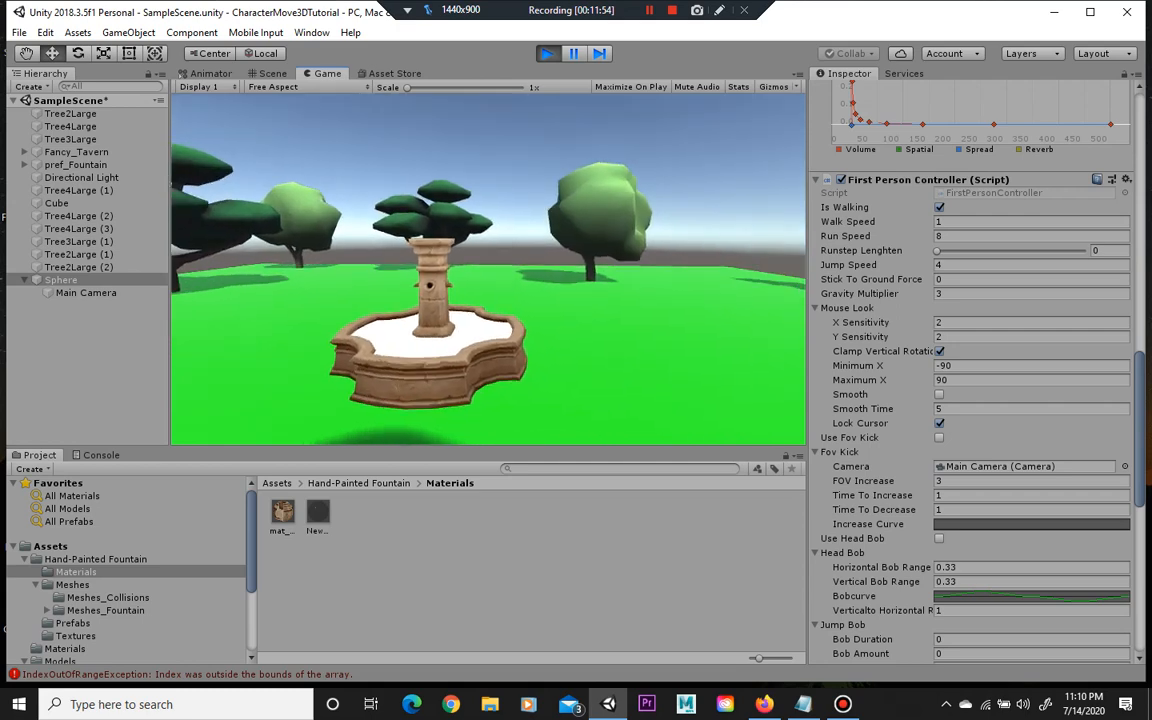
{"action": "key", "text": "w"}
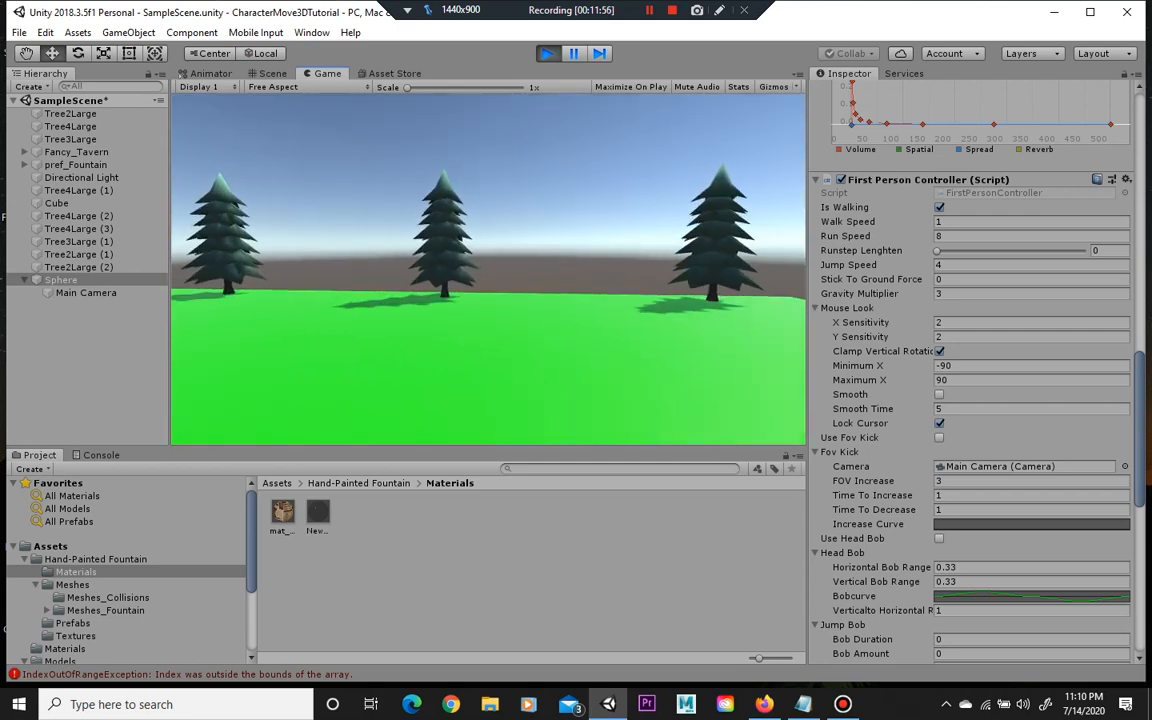
{"action": "key", "text": "w"}
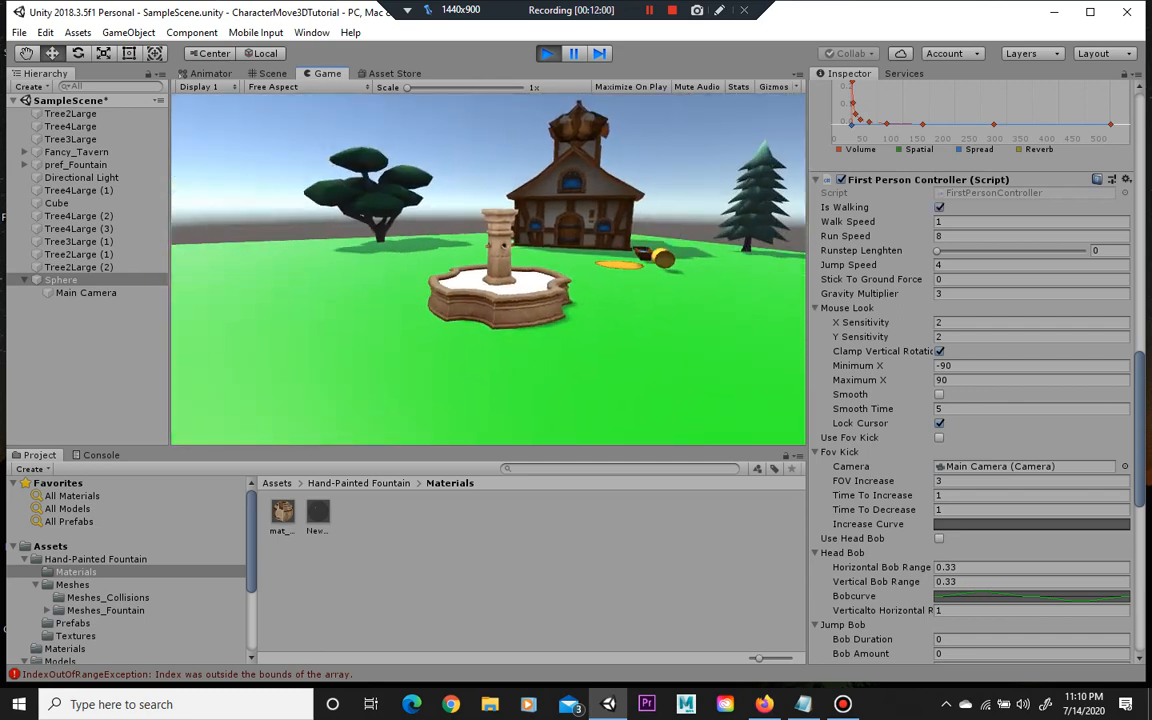
{"action": "key", "text": "w"}
{"action": "key", "text": "s"}
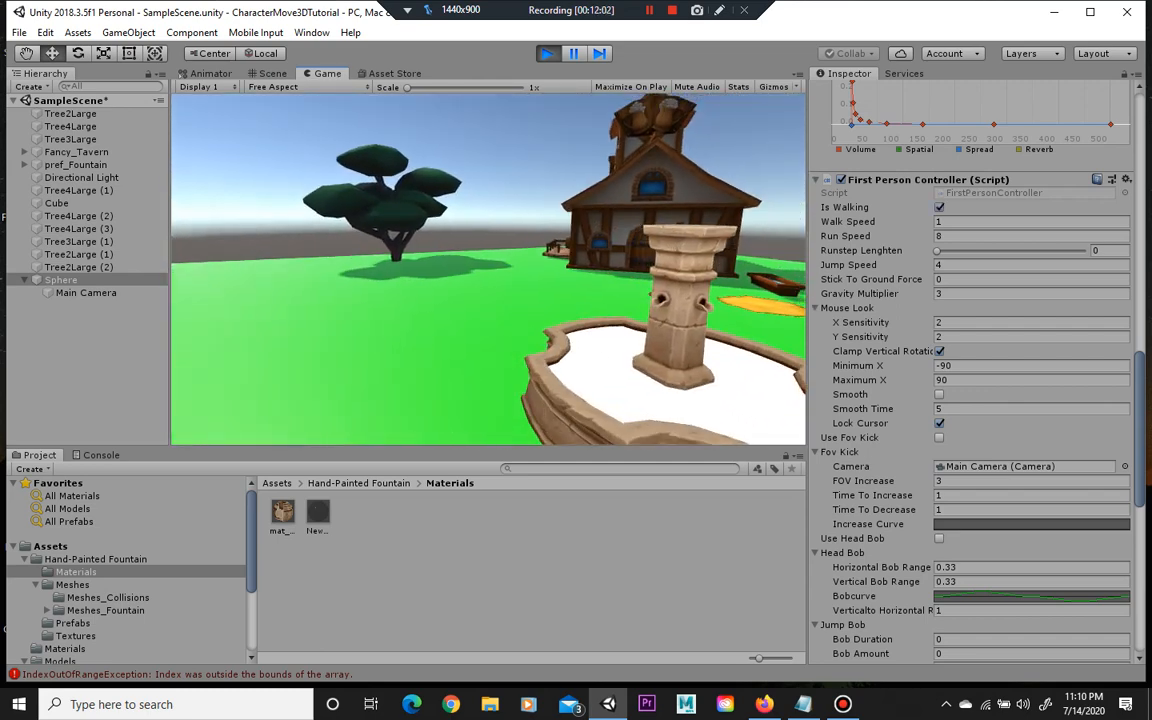
{"action": "key", "text": "s"}
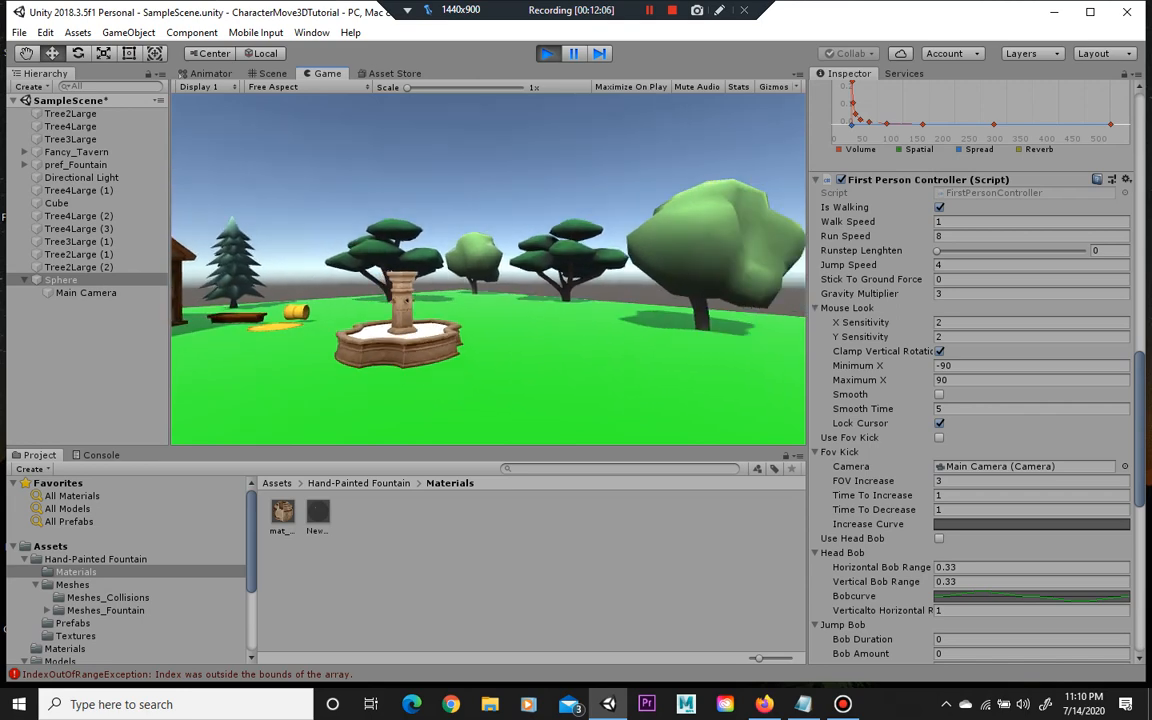
- Steer the Sphere toward the tavern, around the fountain and out toward the pine trees, testing forward and backward movement
{"action": "key", "text": "w"}
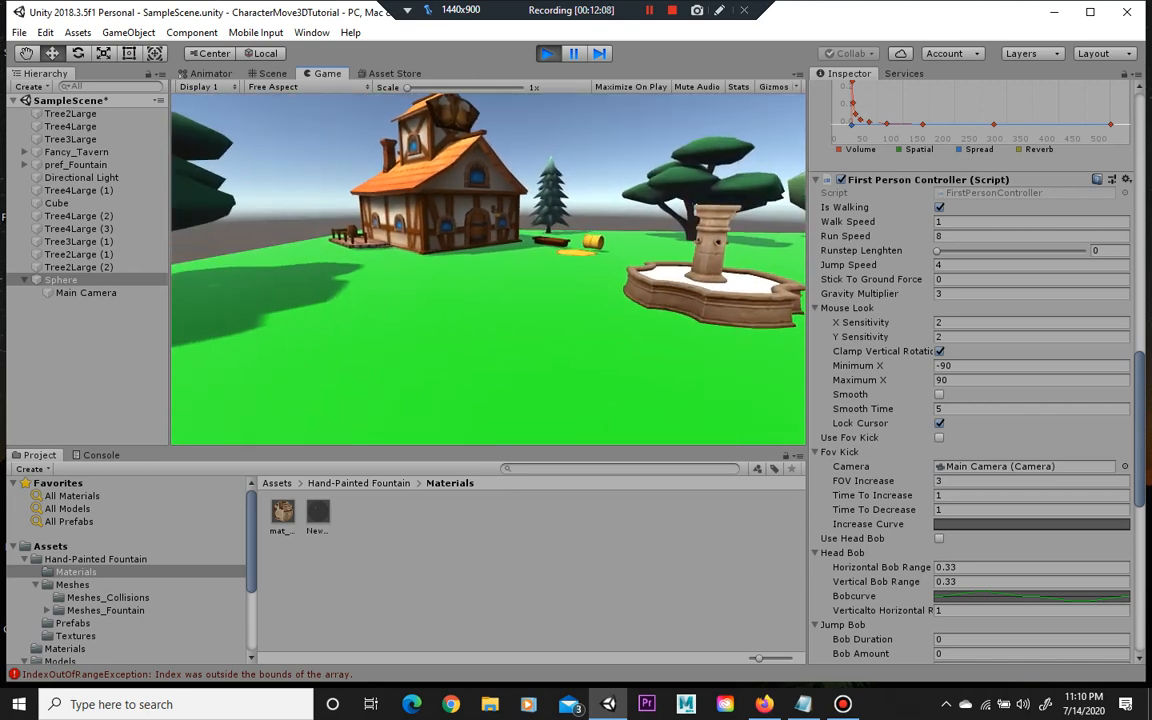
{"action": "key", "text": "w"}
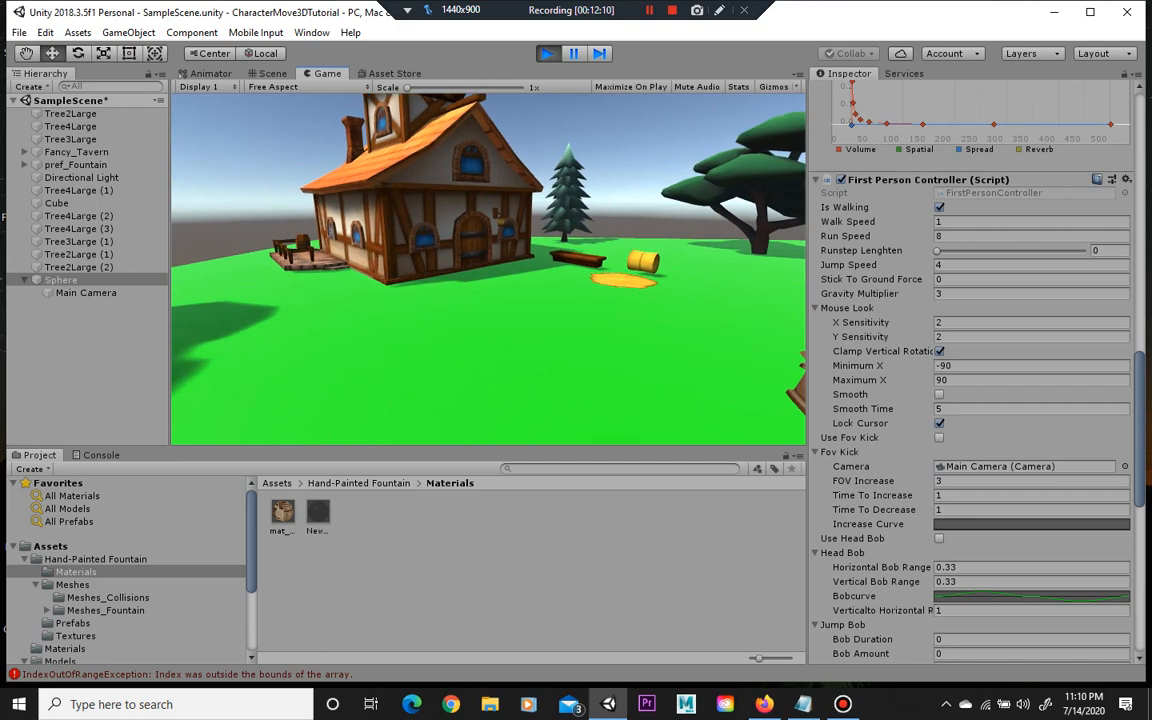
{"action": "key", "text": "w"}
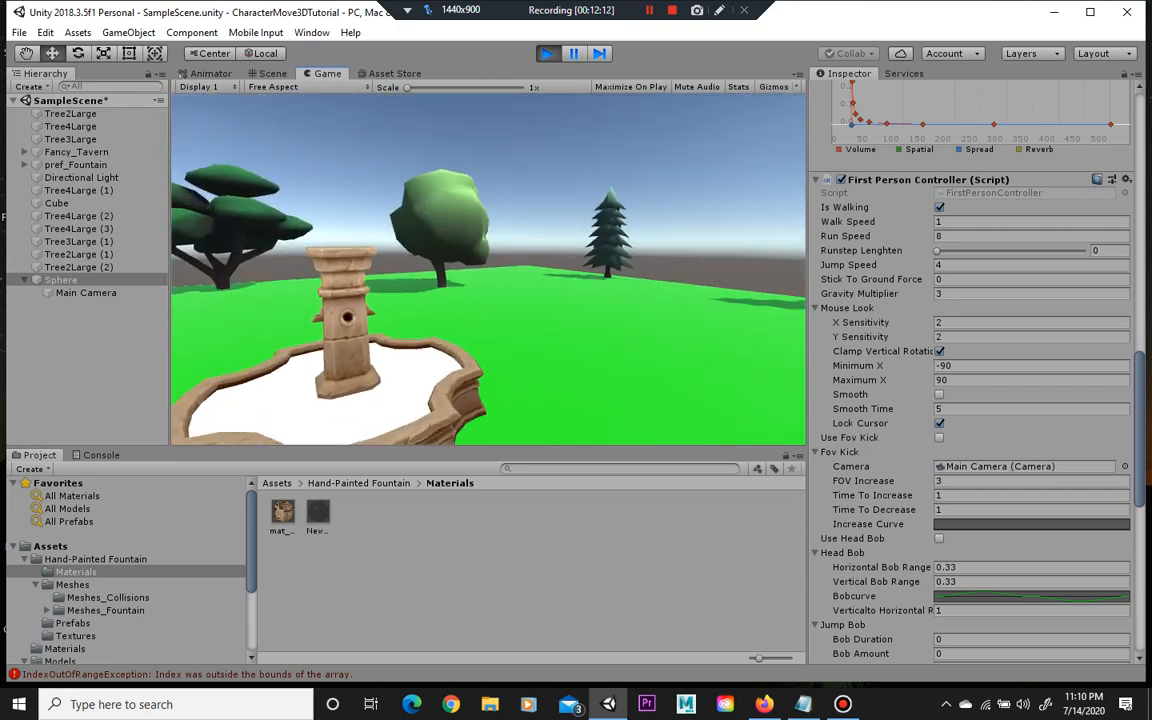
{"action": "key", "text": "s"}
{"action": "key", "text": "w"}
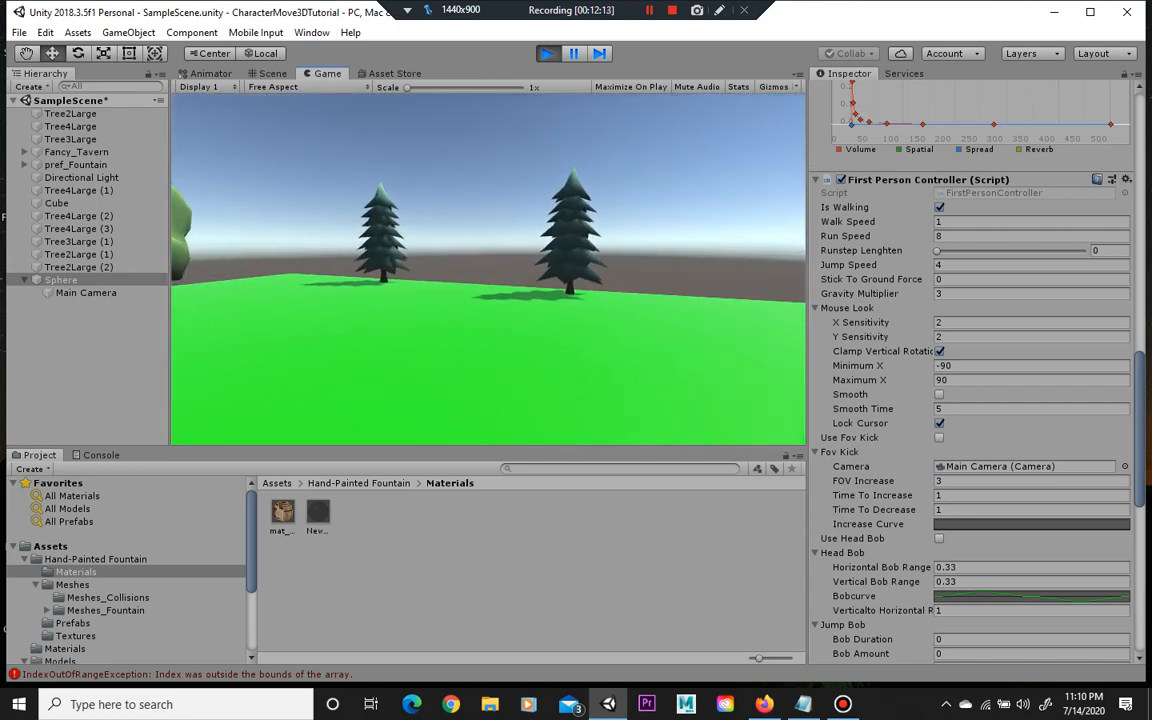
{"action": "key", "text": "w"}
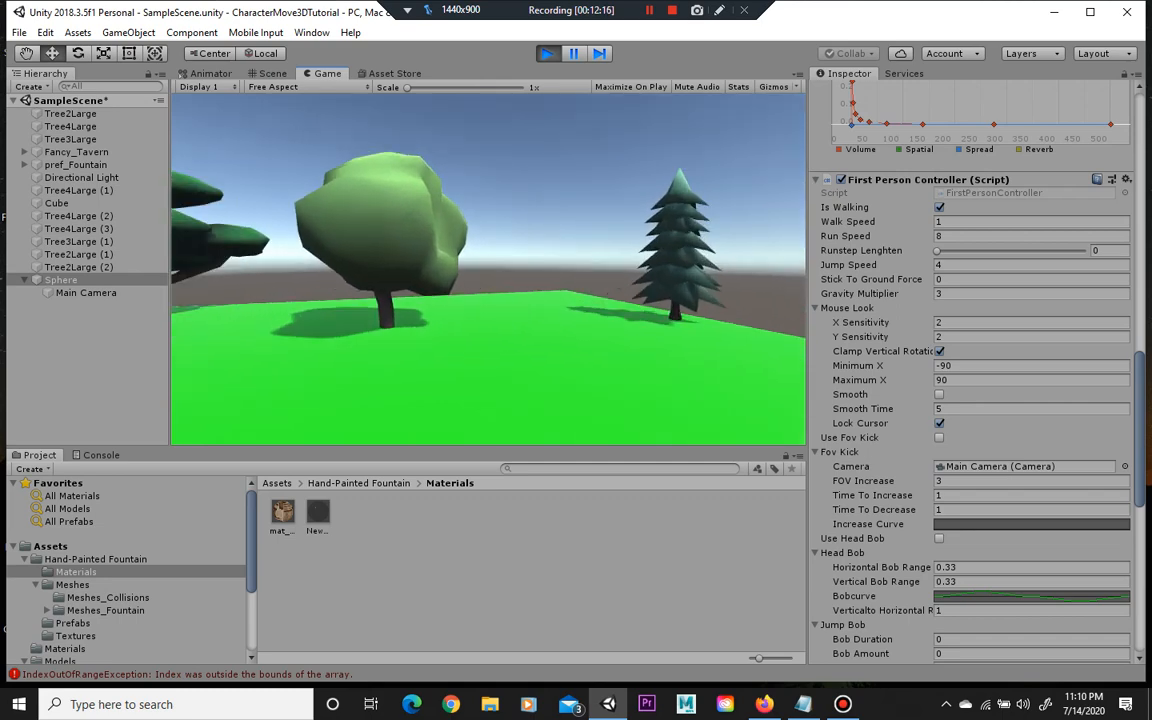
- Move the Sphere back past the fountain and along the tavern front, and release the locked cursor from the game
{"action": "key", "text": "w"}
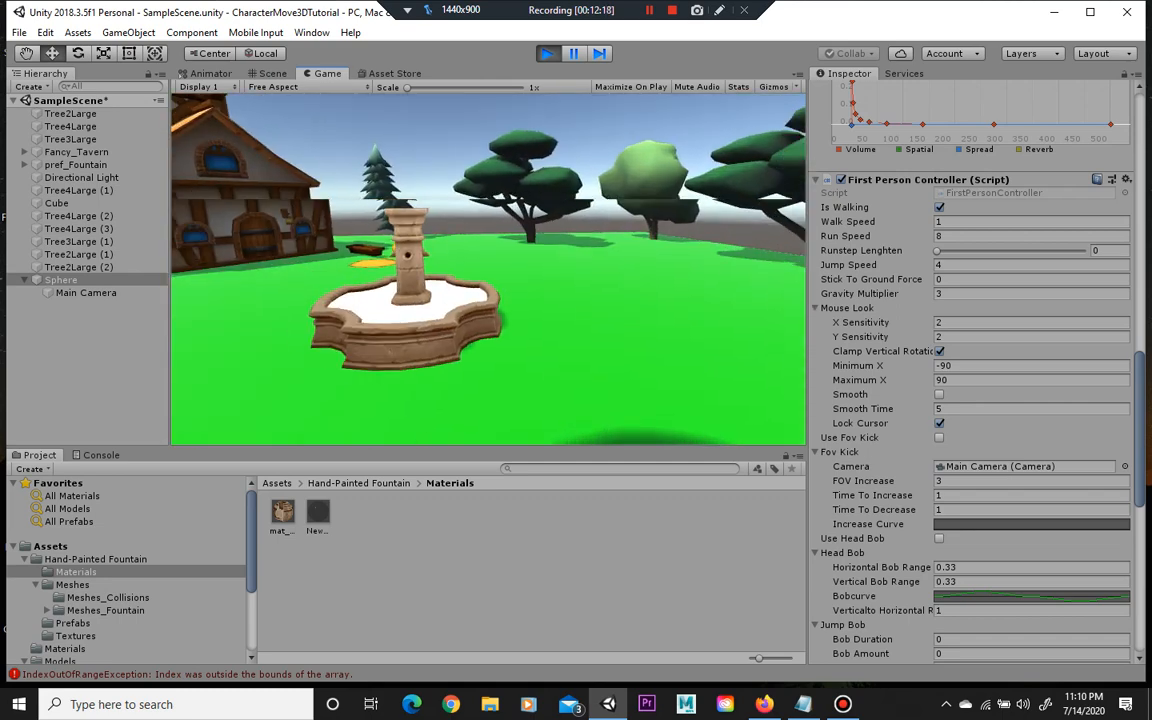
{"action": "key", "text": "w"}
{"action": "key", "text": "w"}
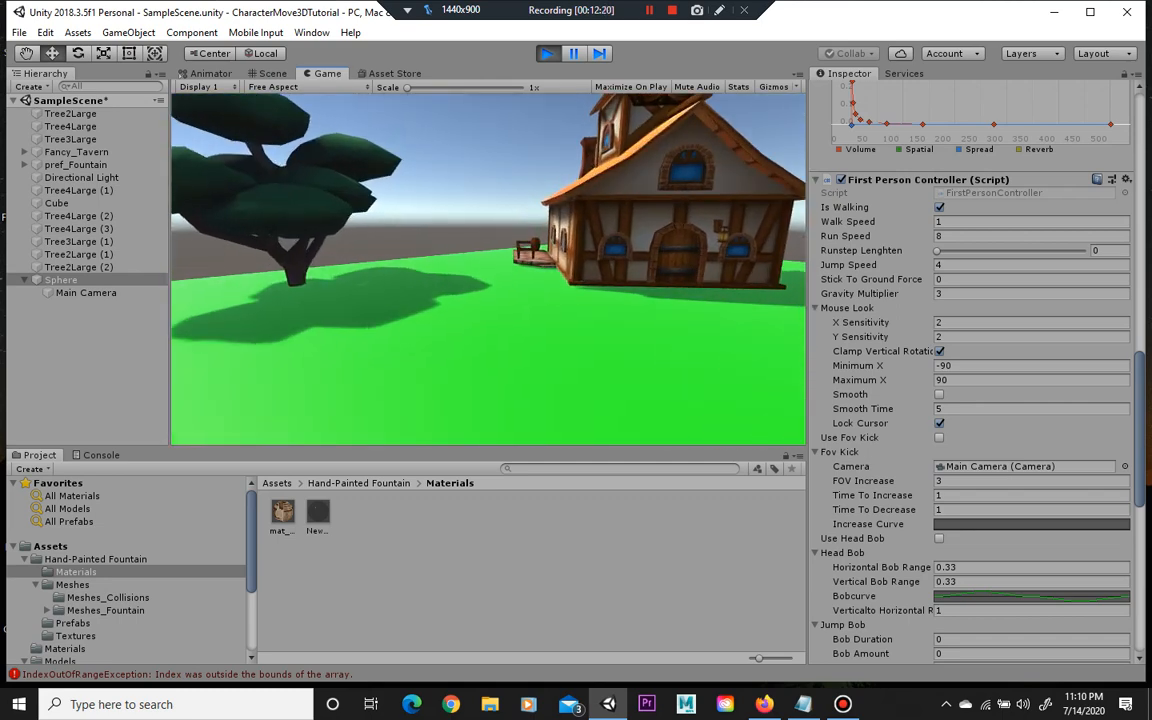
{"action": "key", "text": "w"}
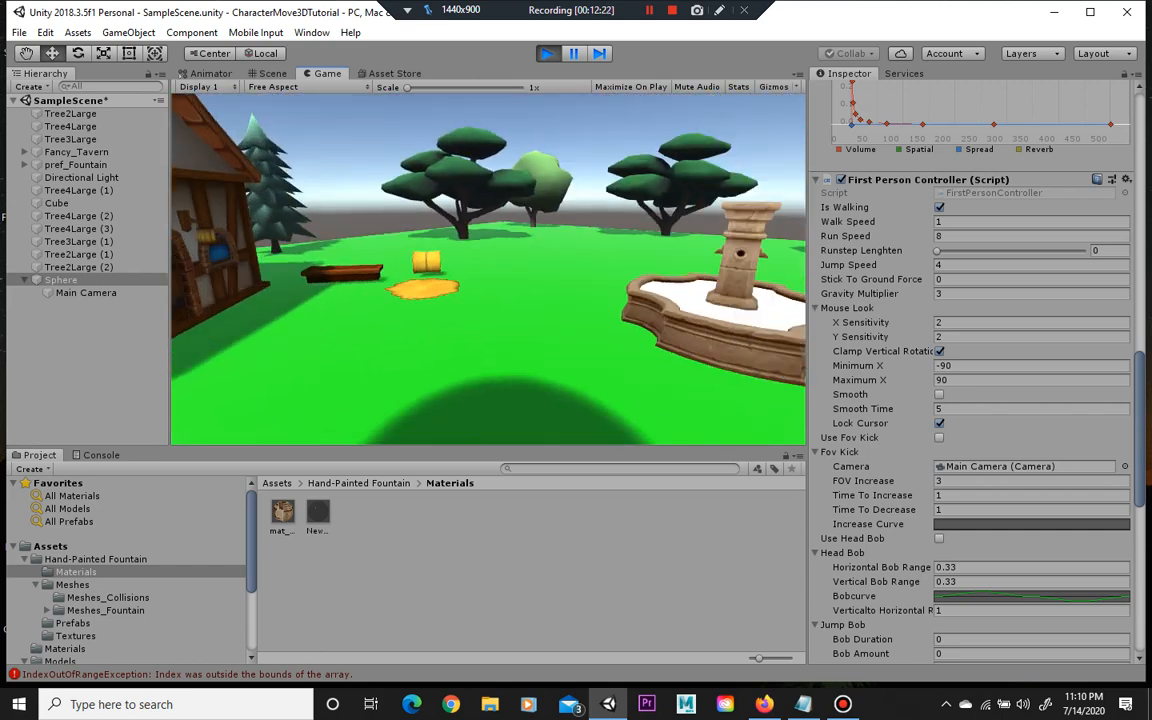
{"action": "key", "text": "w"}
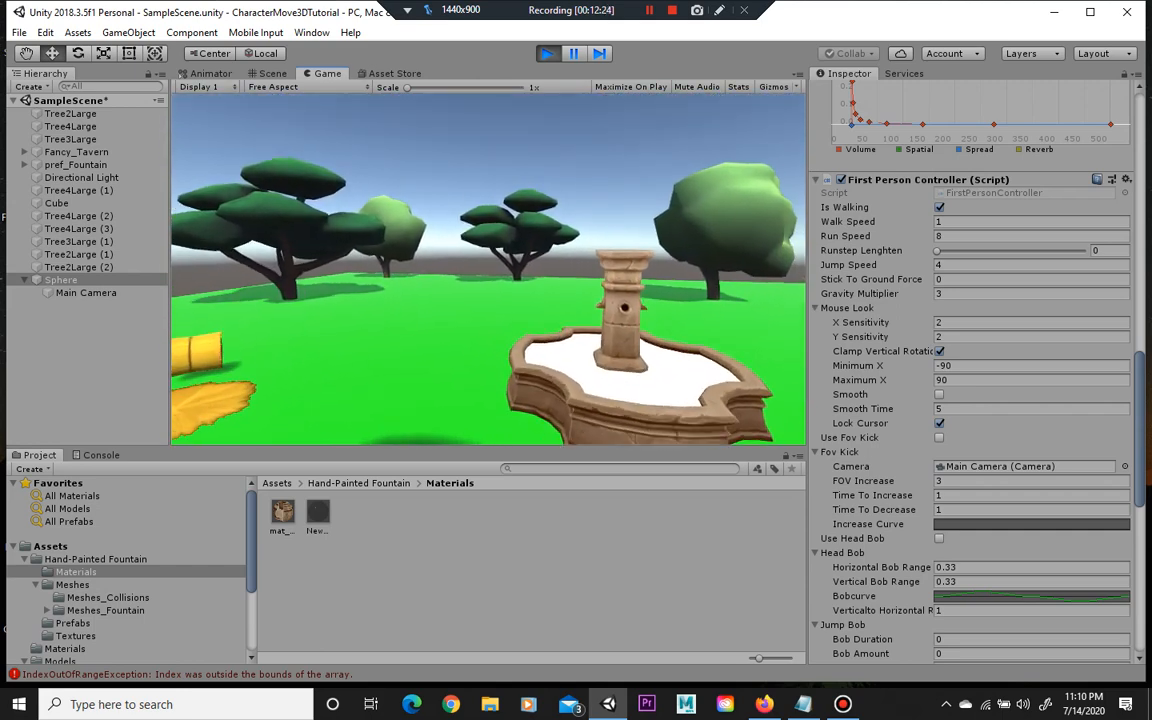
{"action": "key", "text": "Escape"}
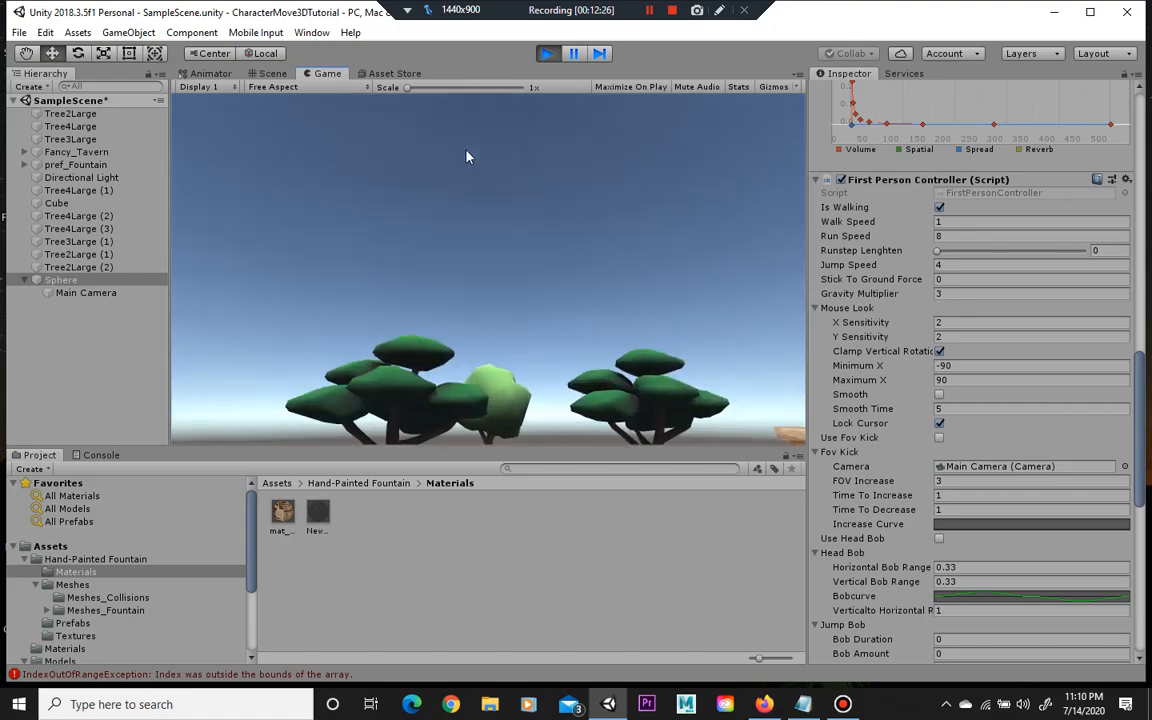